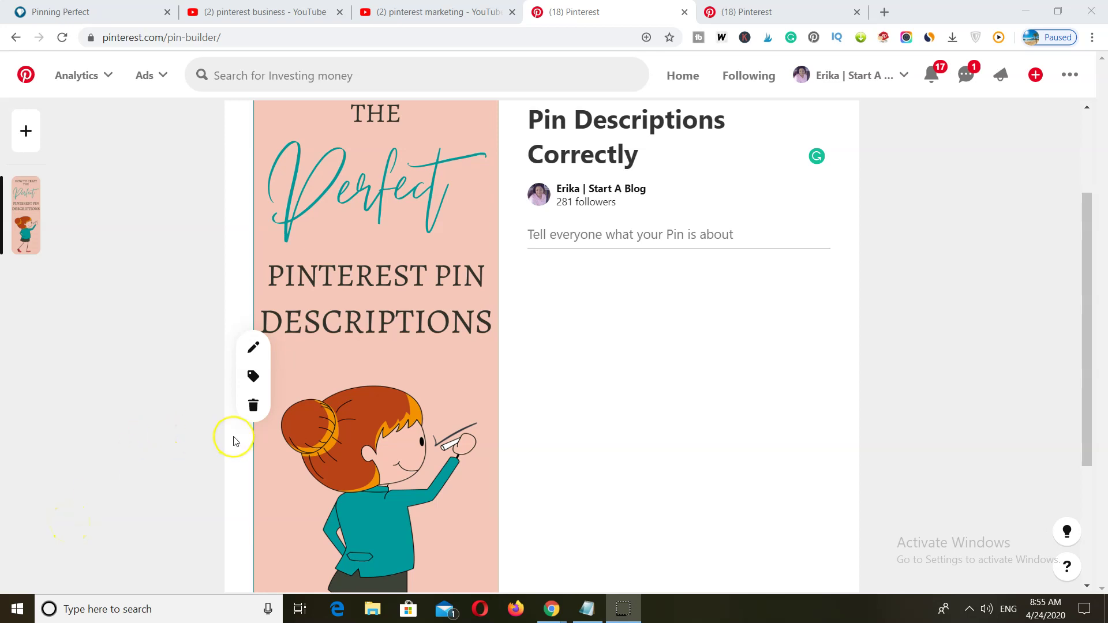
Step: Look over the WordPress new post draft, then return to the Pinterest pin builder
{"action": "scroll", "coordinate": [235, 440], "scroll_direction": "up", "scroll_amount": 3}
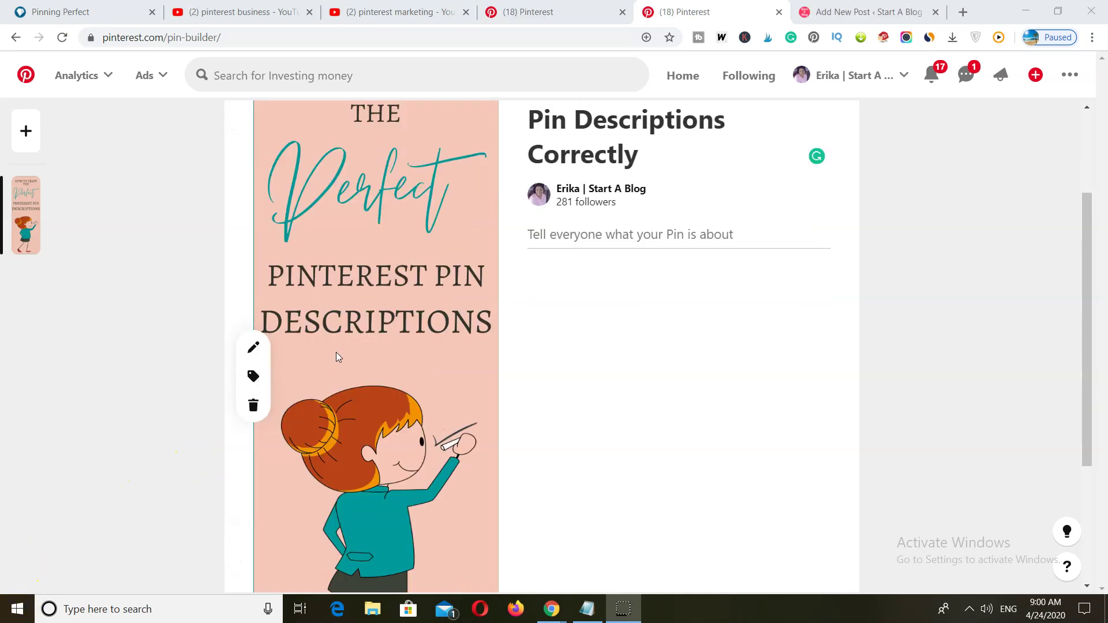
{"action": "scroll", "coordinate": [635, 306], "scroll_direction": "up", "scroll_amount": 3}
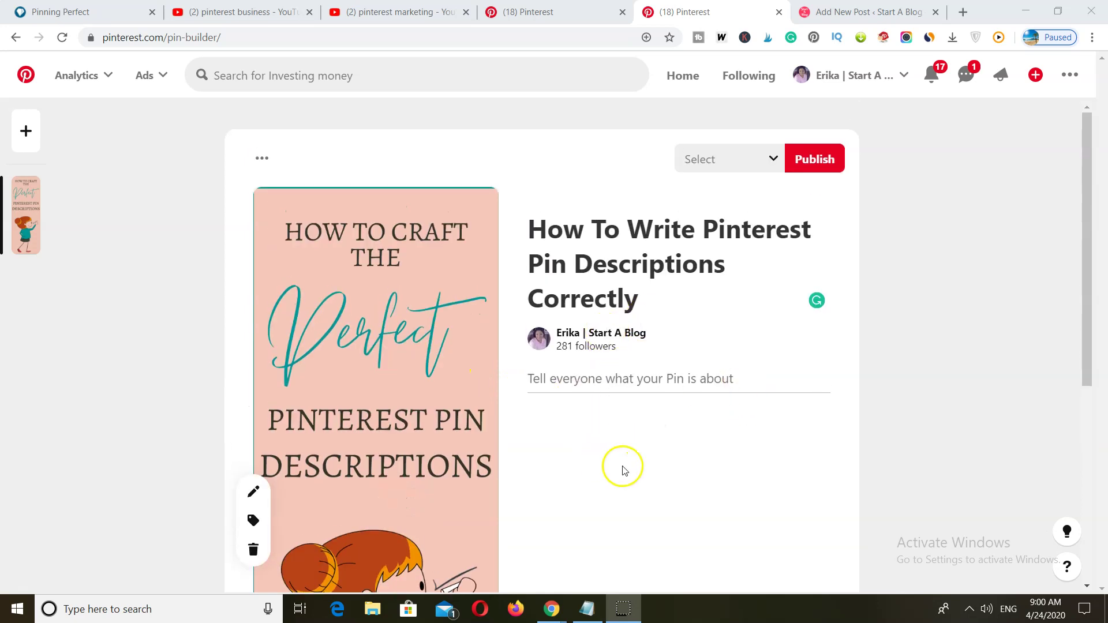
{"action": "left_click", "coordinate": [863, 12]}
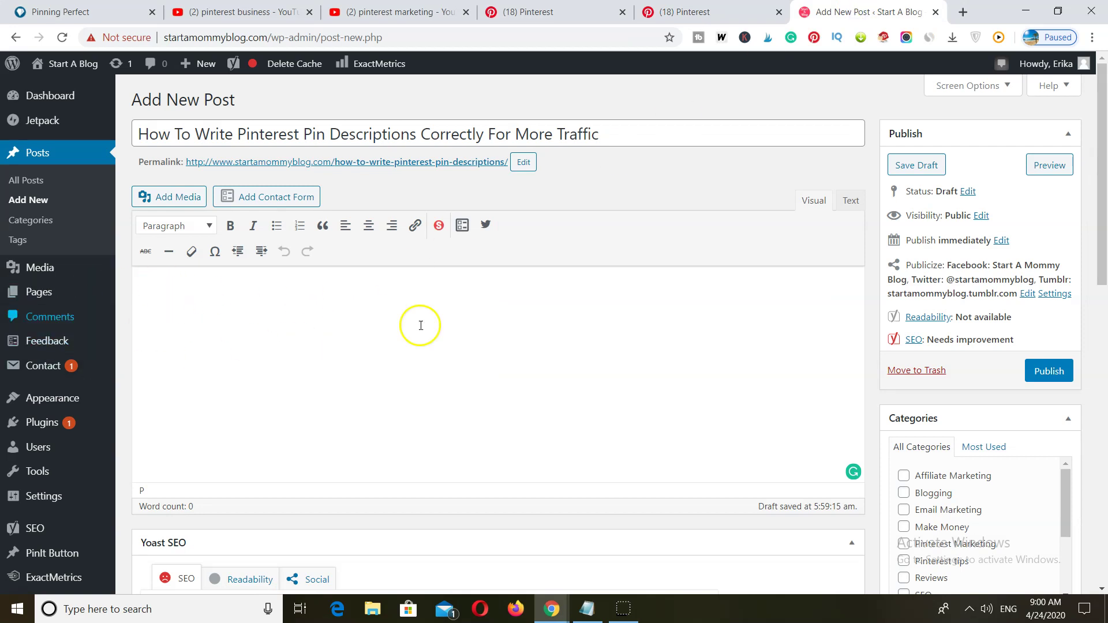
{"action": "scroll", "coordinate": [414, 325], "scroll_direction": "down", "scroll_amount": 9}
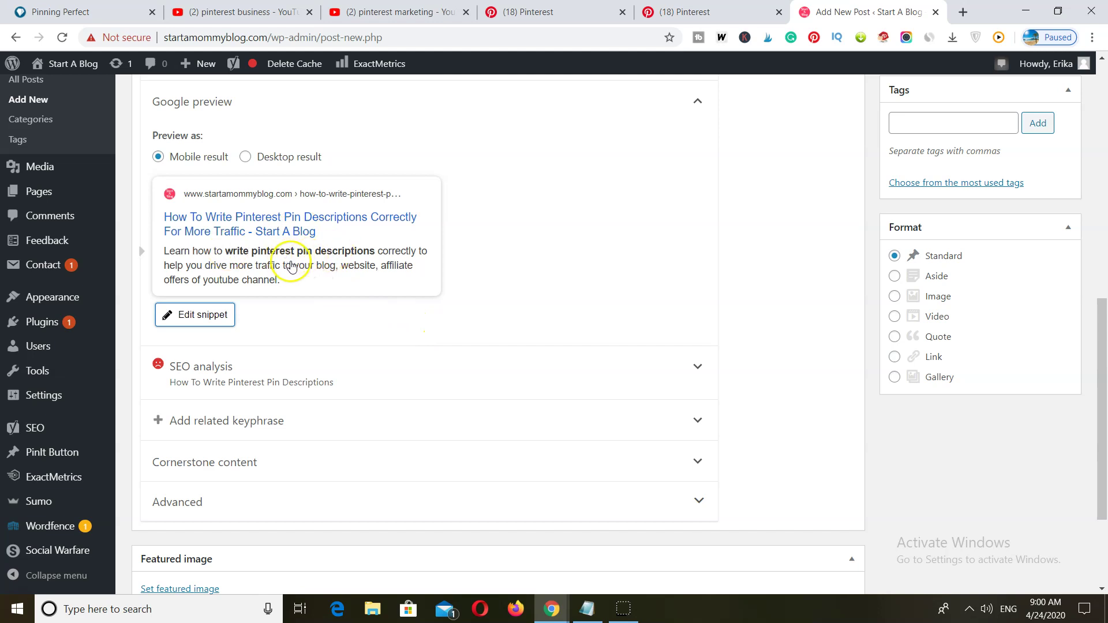
{"action": "scroll", "coordinate": [333, 282], "scroll_direction": "up", "scroll_amount": 5}
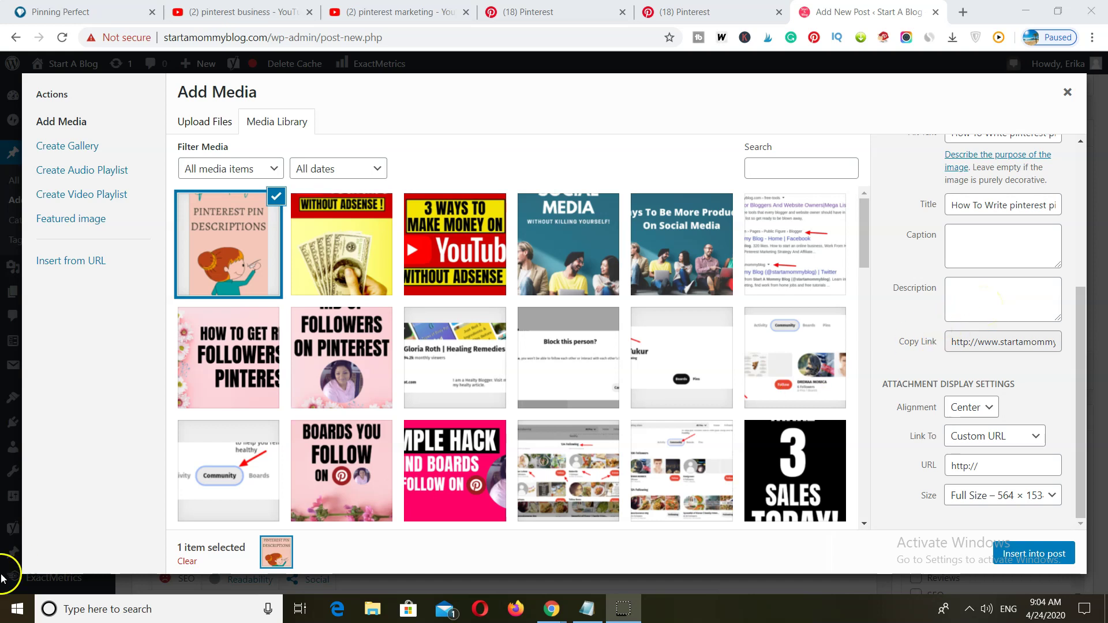
{"action": "key", "text": "ctrl+4"}
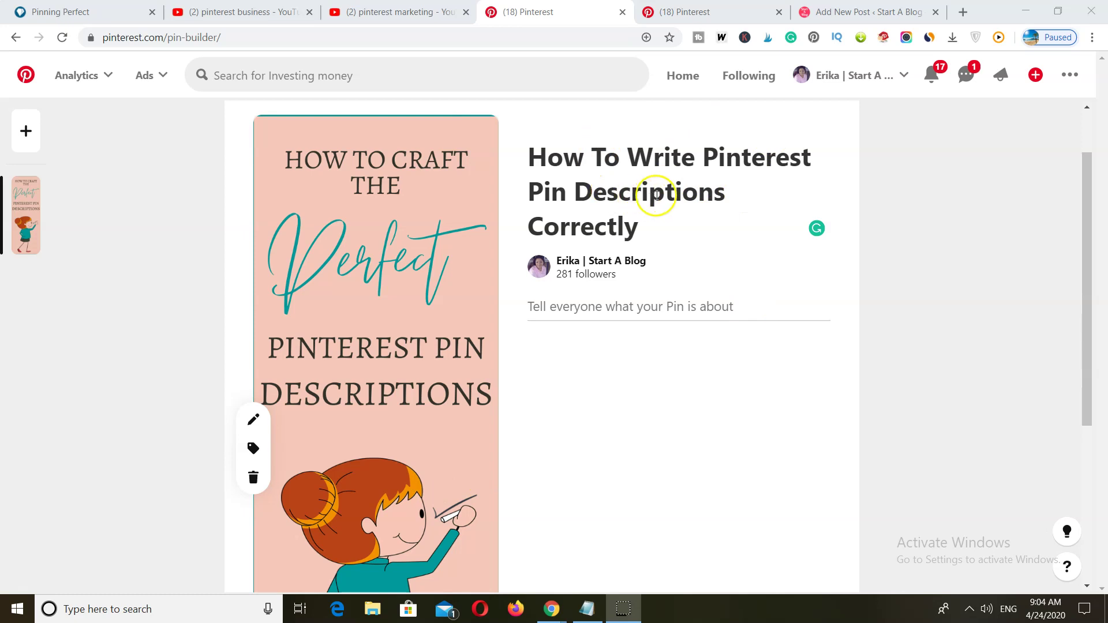
Step: On the Pinterest profile tab, search 'pinterest description tips' from the 'pinterest de' suggestions and select the query
{"action": "left_click", "coordinate": [682, 13]}
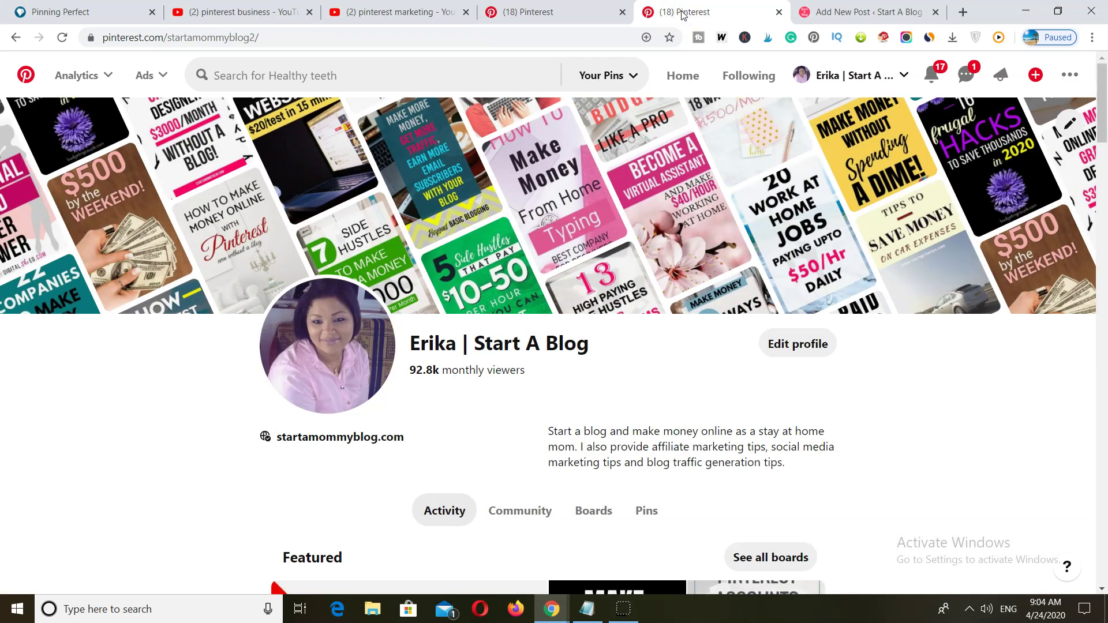
{"action": "left_click", "coordinate": [260, 75]}
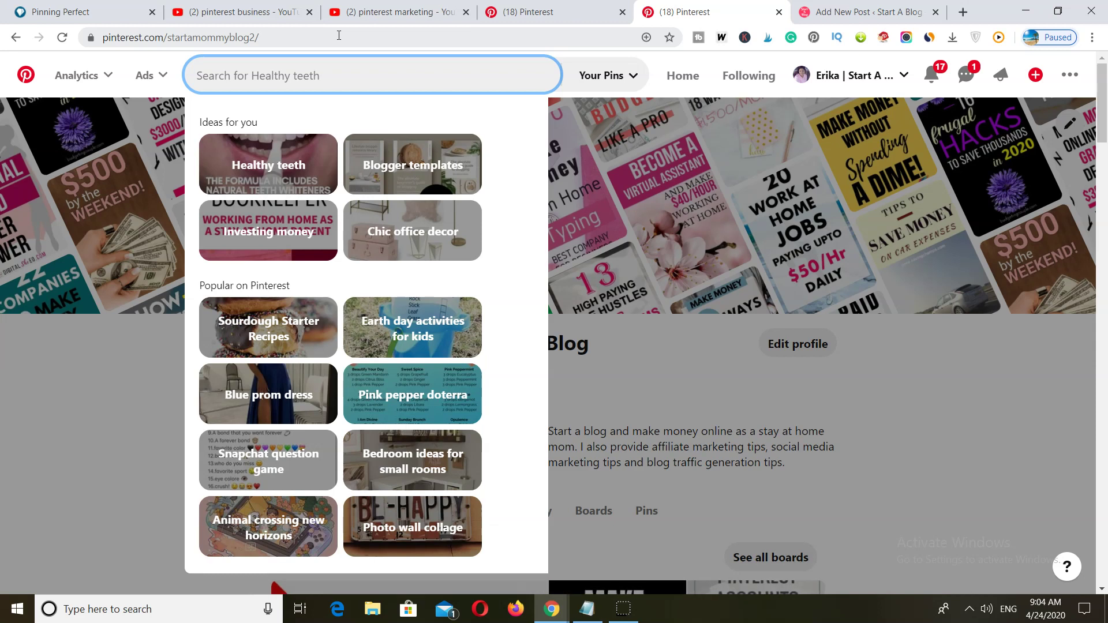
{"action": "type", "text": "pi"}
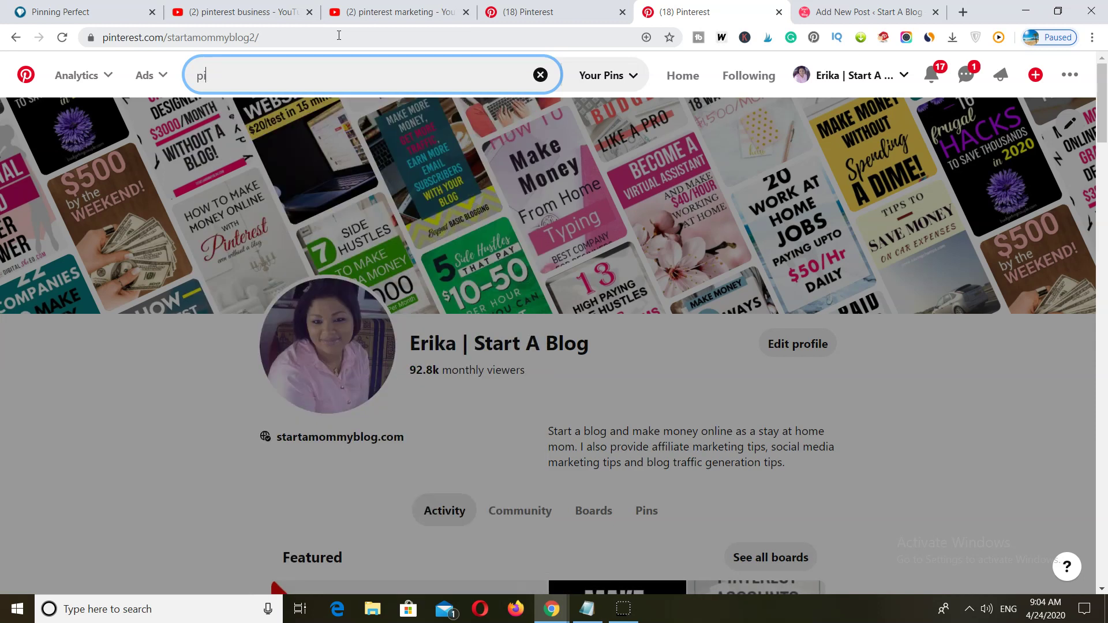
{"action": "type", "text": "nterest descr"}
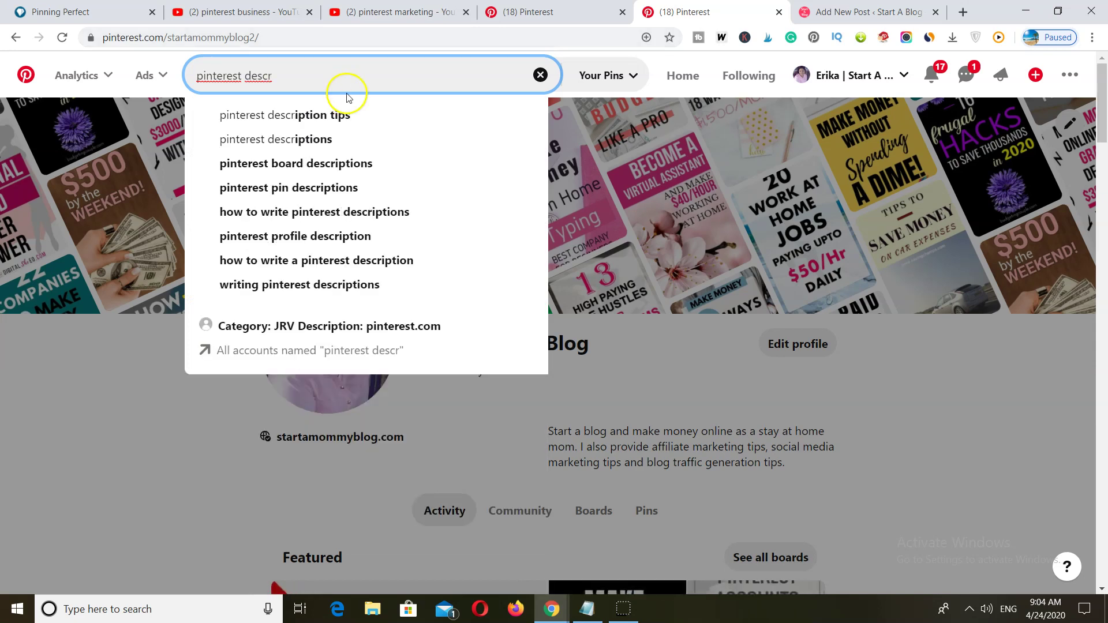
{"action": "left_click", "coordinate": [333, 121]}
{"action": "left_click_drag", "start_coordinate": [331, 74], "coordinate": [195, 77]}
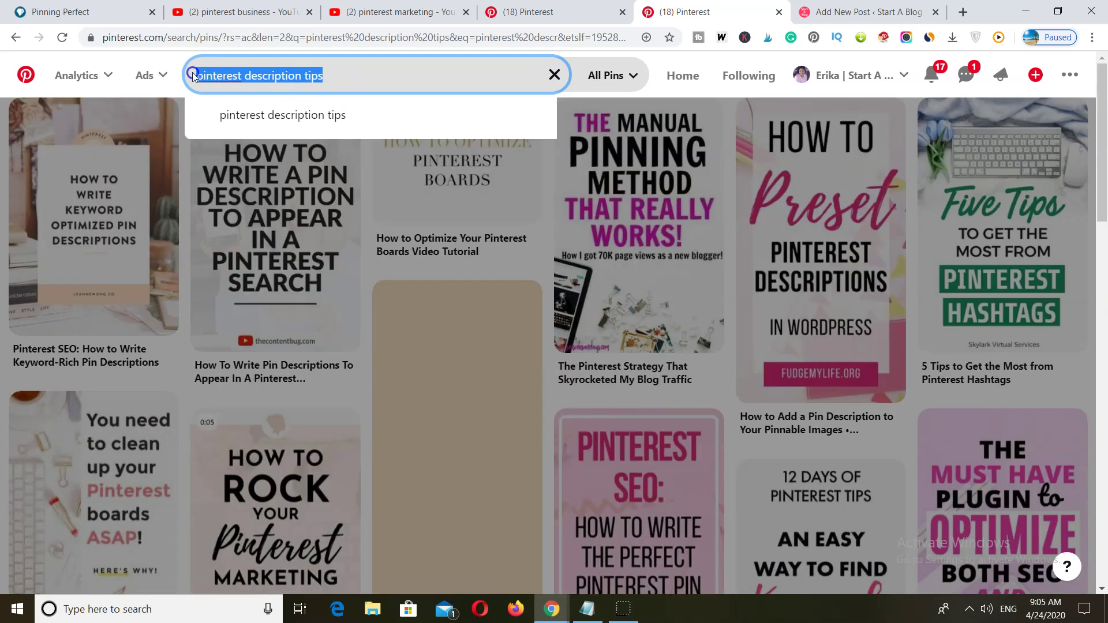
Step: Copy 'pinterest description tips' into the blank Notepad keyword list
{"action": "right_click", "coordinate": [194, 77]}
{"action": "left_click", "coordinate": [238, 119]}
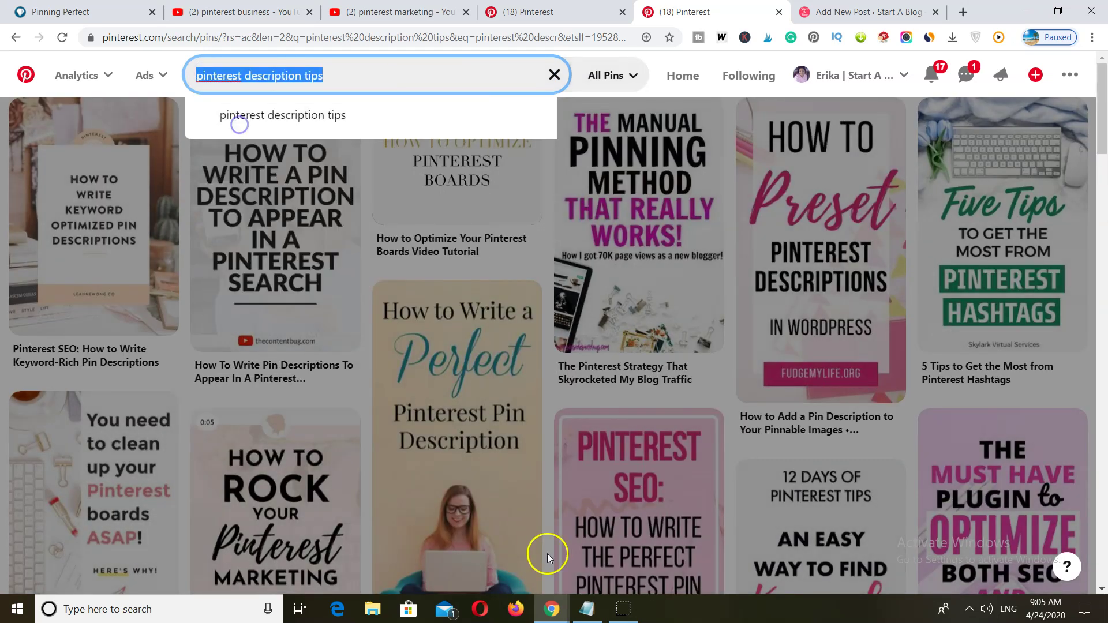
{"action": "left_click", "coordinate": [587, 609]}
{"action": "right_click", "coordinate": [807, 192]}
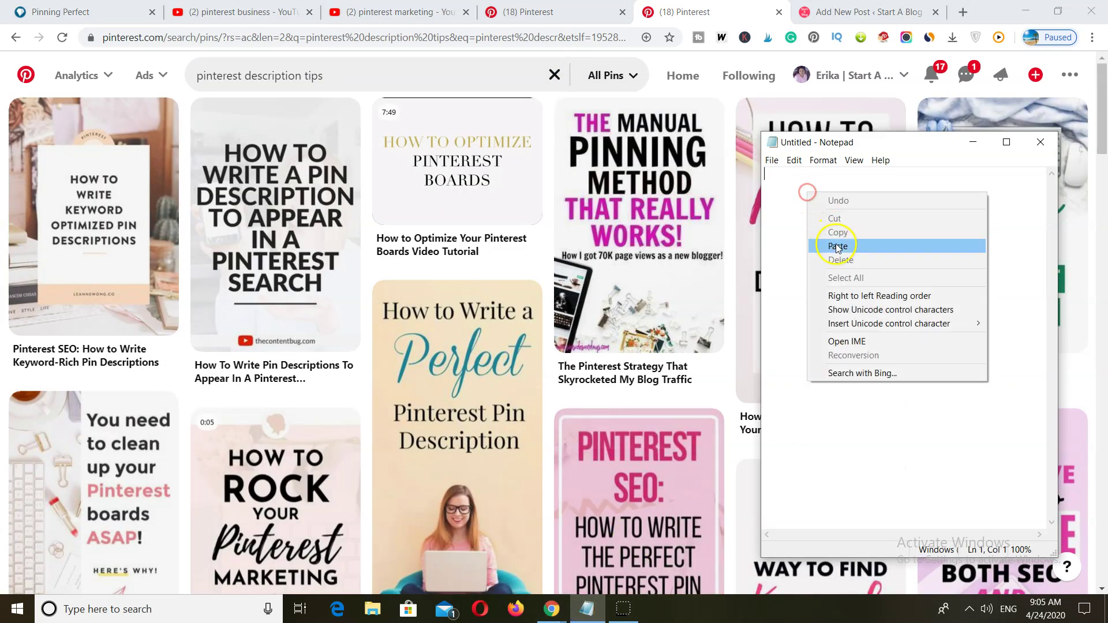
{"action": "left_click", "coordinate": [838, 246]}
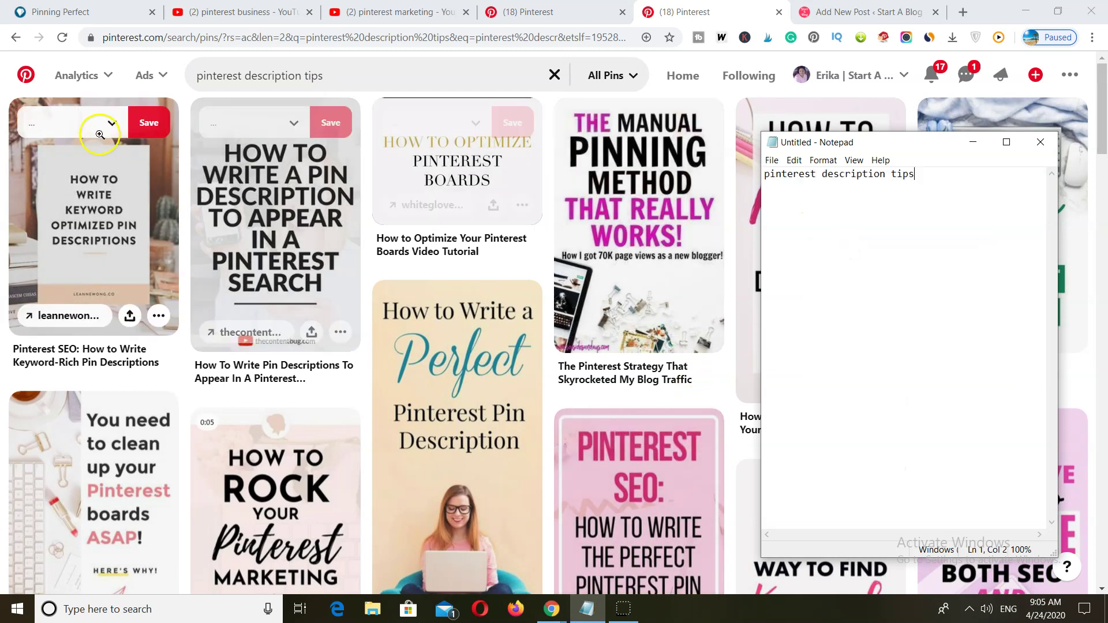
Step: Trim the query back to 'pinterest descr' and search 'pinterest descriptions'
{"action": "left_click", "coordinate": [317, 80]}
{"action": "left_click_drag", "start_coordinate": [351, 81], "coordinate": [298, 79]}
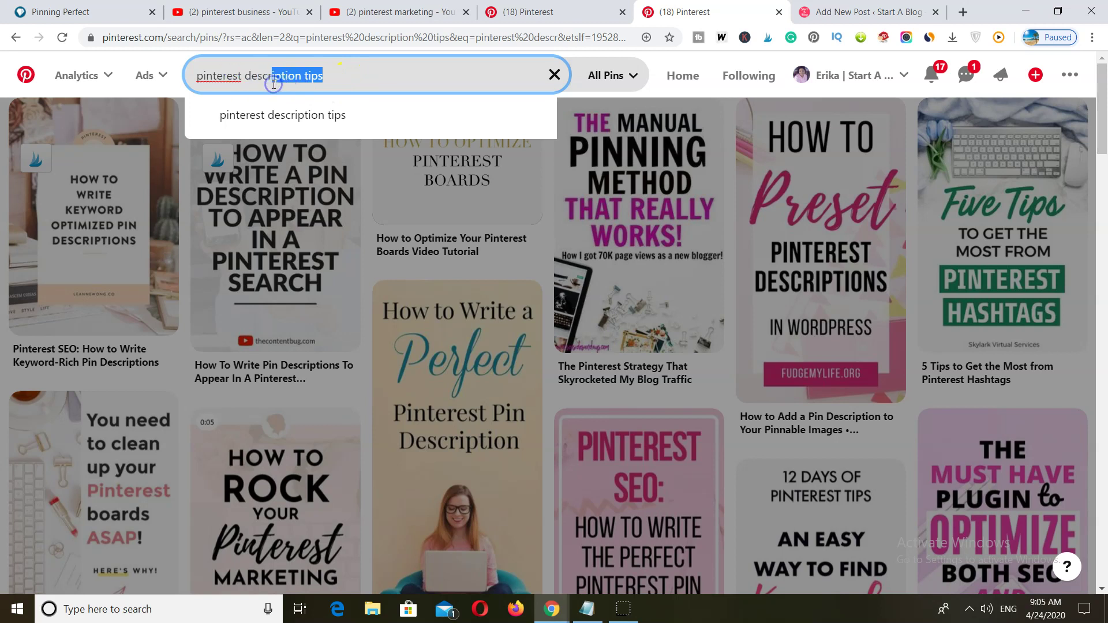
{"action": "key", "text": "BackSpace"}
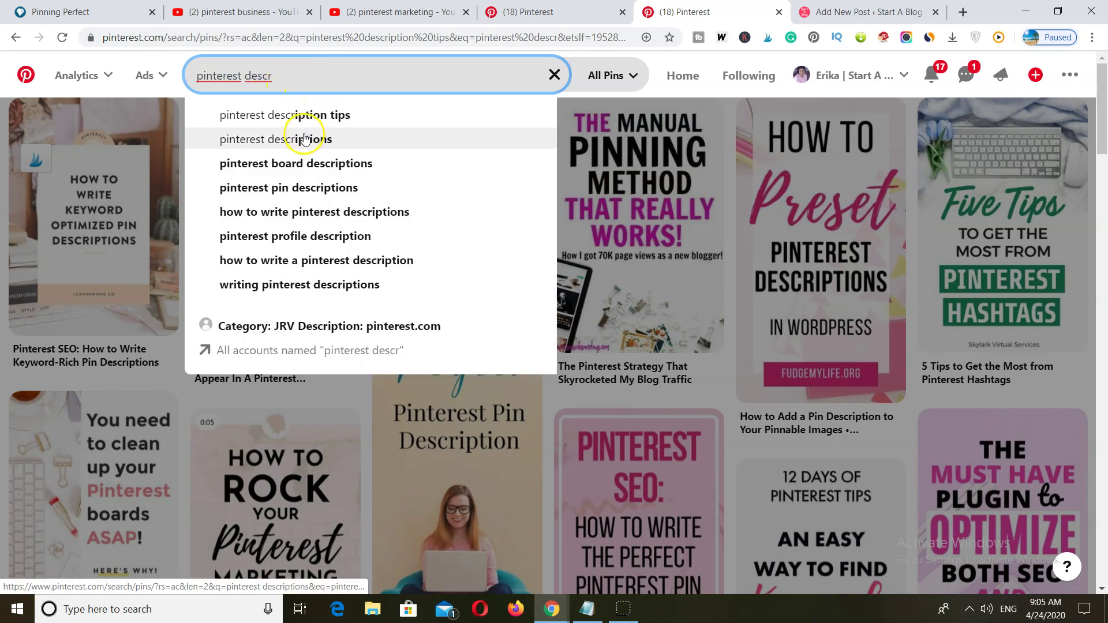
{"action": "left_click", "coordinate": [304, 139]}
Step: Copy 'pinterest descriptions' onto line 2 of the Notepad list
{"action": "left_click_drag", "start_coordinate": [354, 79], "coordinate": [195, 76]}
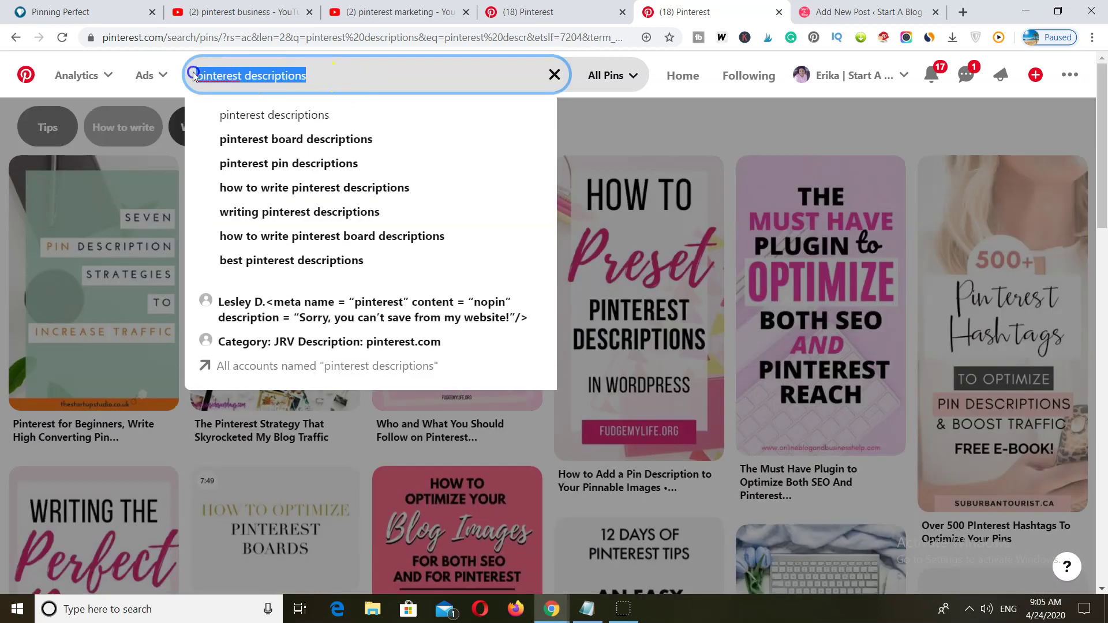
{"action": "right_click", "coordinate": [248, 76]}
{"action": "left_click", "coordinate": [280, 117]}
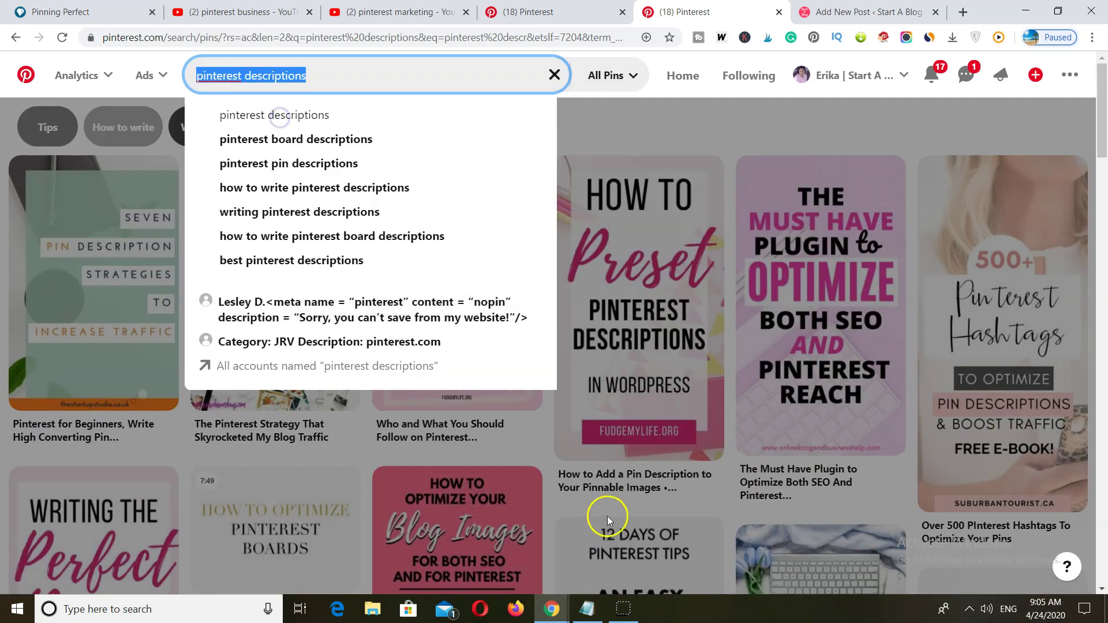
{"action": "left_click", "coordinate": [586, 607]}
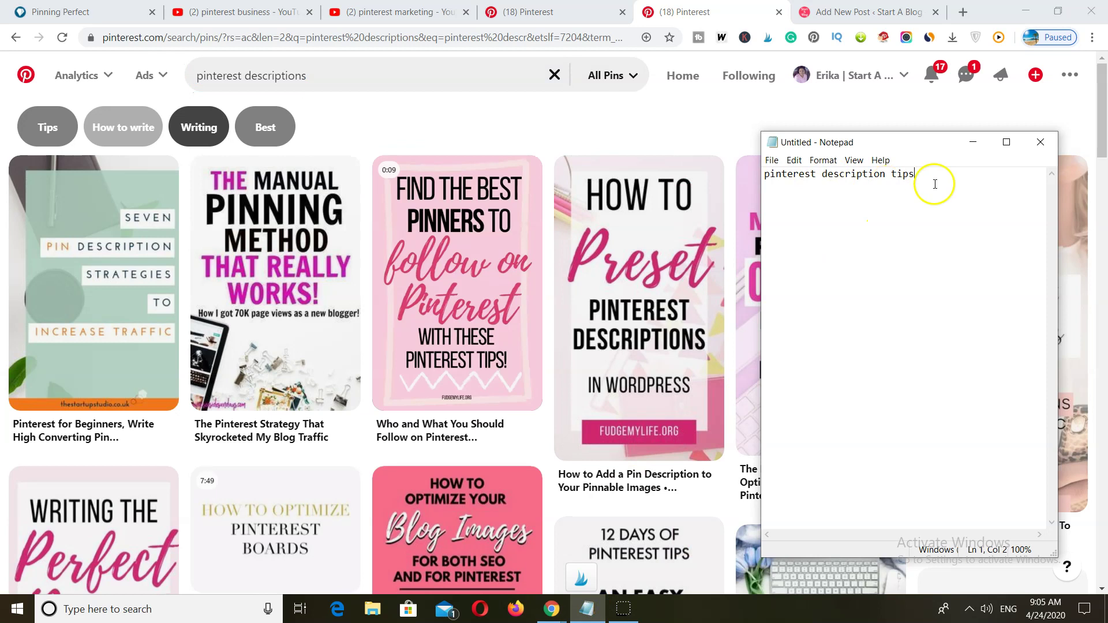
{"action": "right_click", "coordinate": [788, 197]}
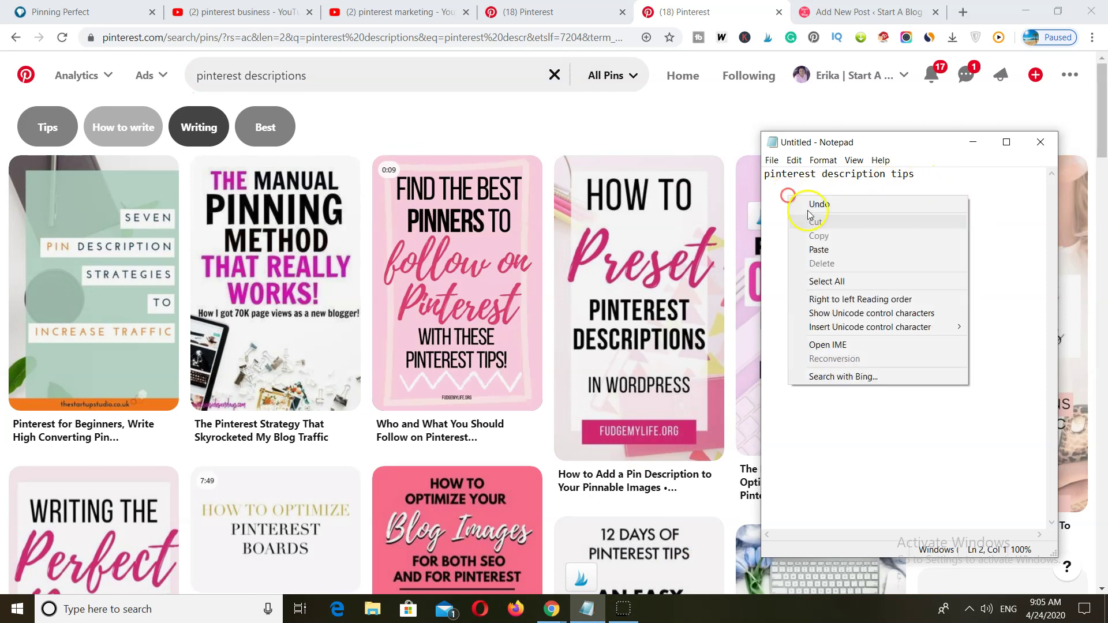
{"action": "left_click", "coordinate": [819, 249]}
Step: Replace 'descriptions' in the search query with 'pins'
{"action": "left_click", "coordinate": [330, 80]}
{"action": "left_click_drag", "start_coordinate": [305, 79], "coordinate": [281, 82]}
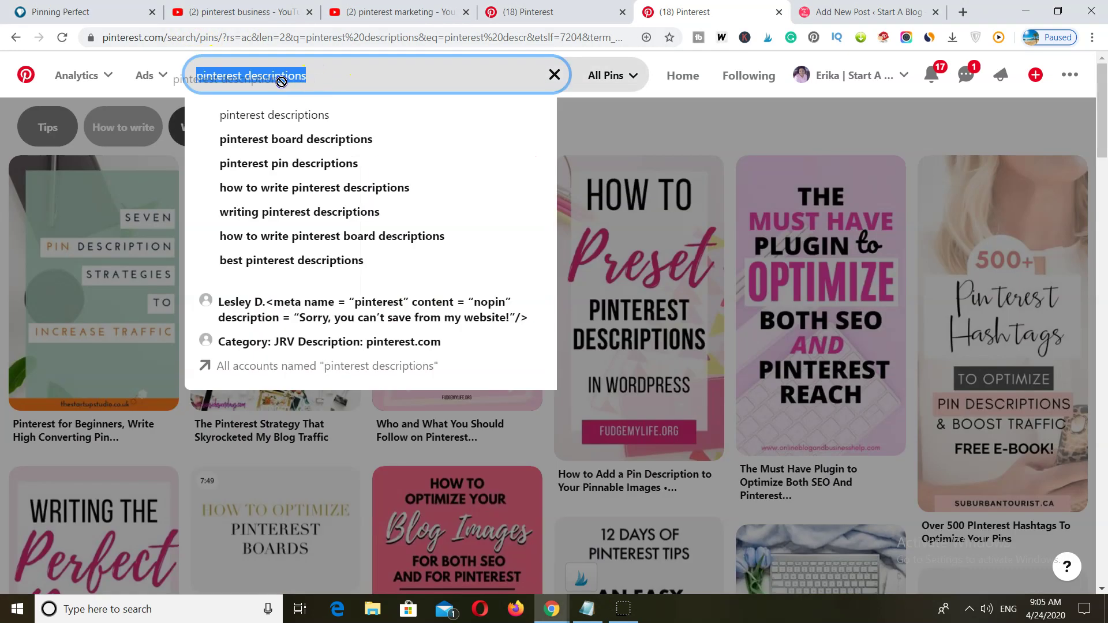
{"action": "left_click", "coordinate": [312, 76]}
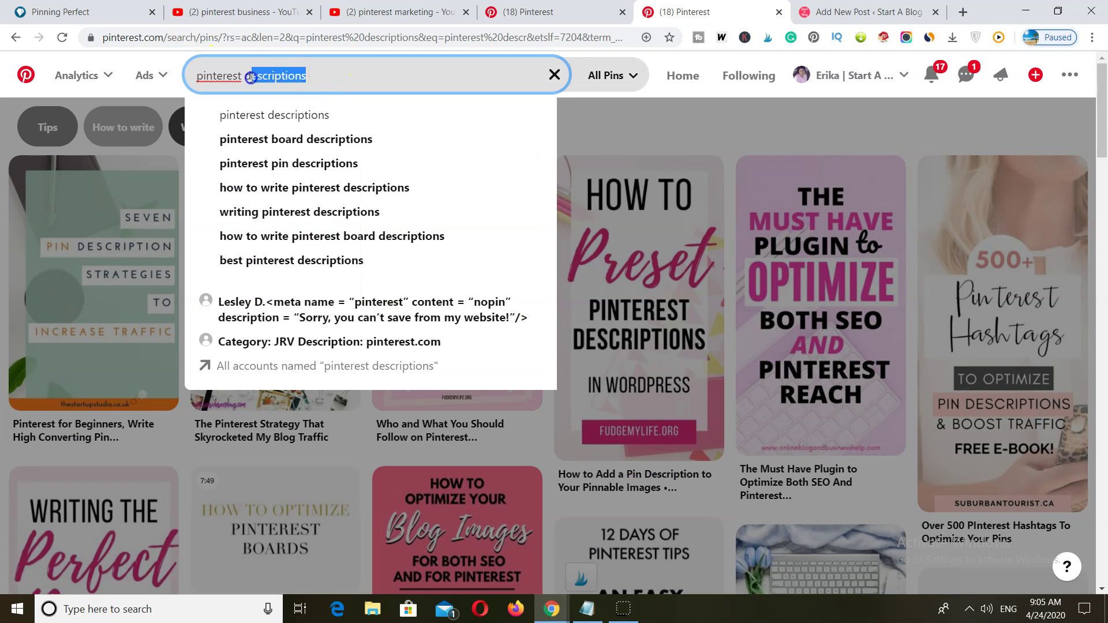
{"action": "type", "text": "pins"}
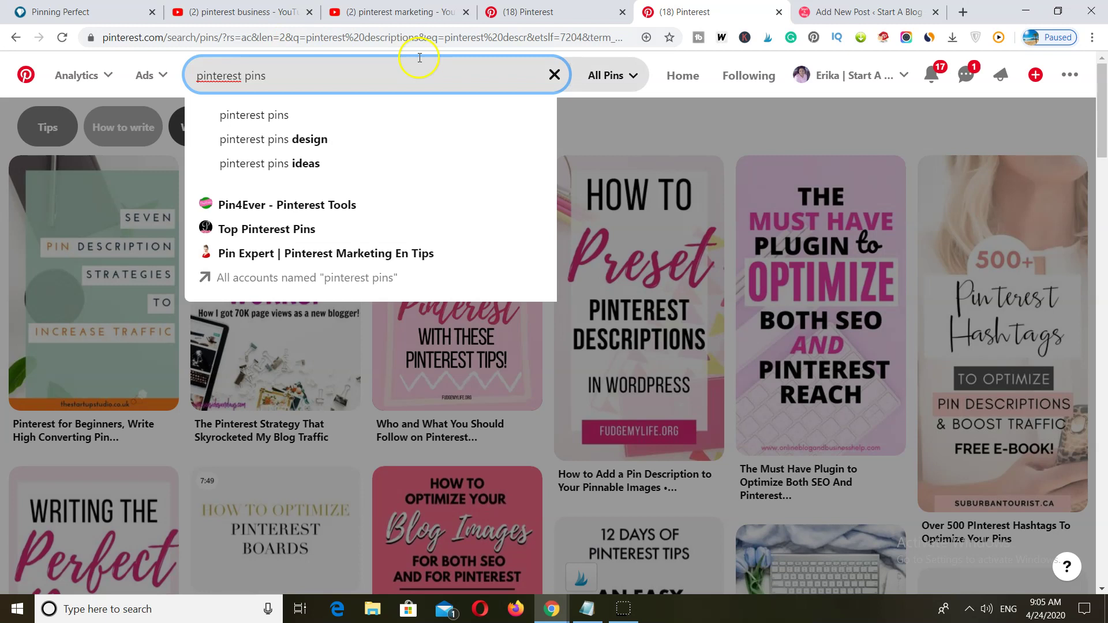
Step: Search 'pinterest pins', then change the search to 'how to write pinterest descriptions'
{"action": "left_click", "coordinate": [272, 116]}
{"action": "left_click", "coordinate": [198, 74]}
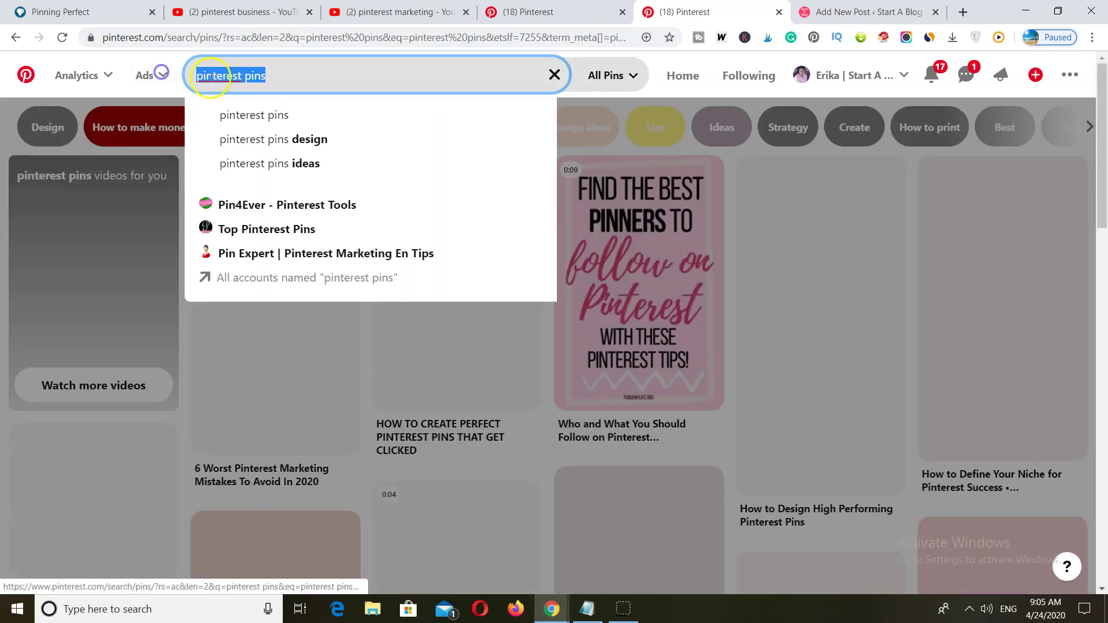
{"action": "right_click", "coordinate": [218, 78]}
{"action": "left_click", "coordinate": [289, 148]}
{"action": "left_click_drag", "start_coordinate": [307, 76], "coordinate": [237, 80]}
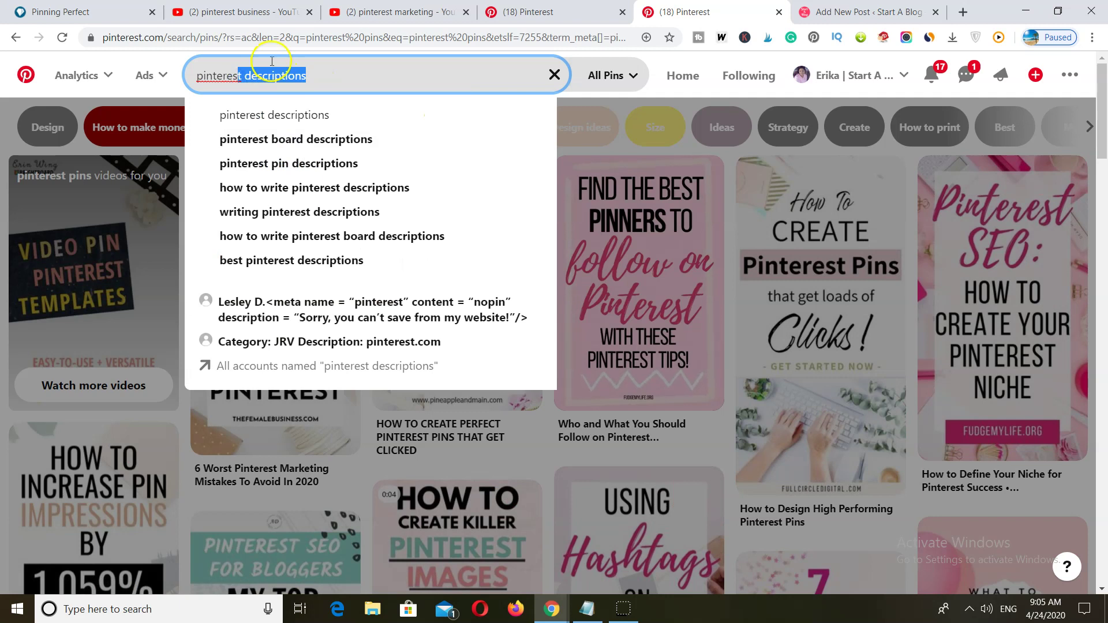
{"action": "left_click", "coordinate": [314, 187]}
{"action": "left_click", "coordinate": [317, 76]}
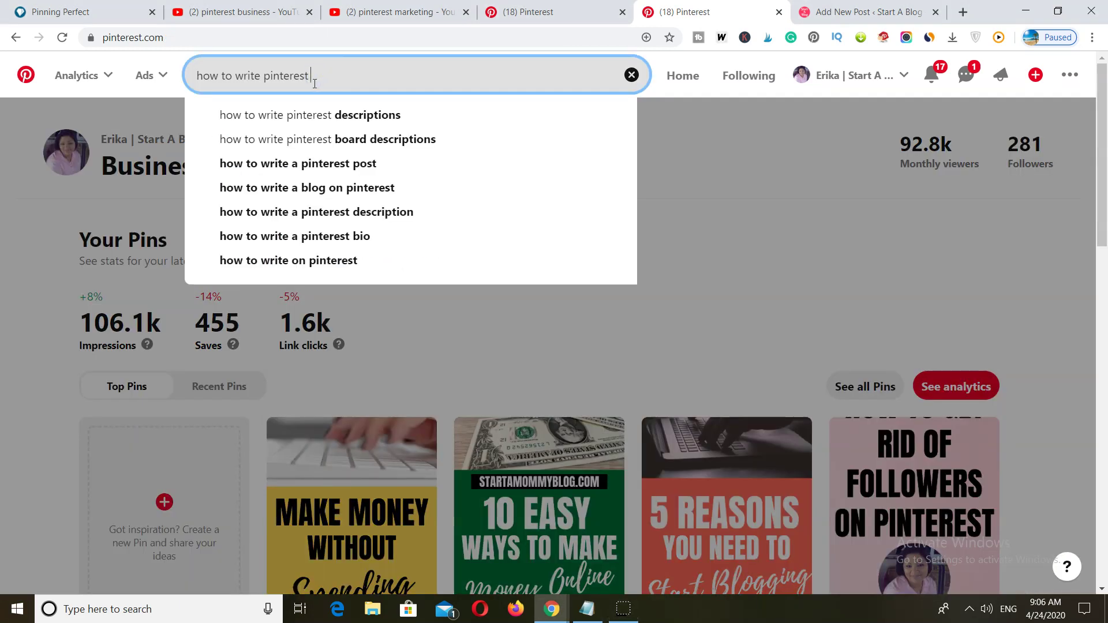
{"action": "left_click", "coordinate": [323, 120]}
Step: Copy 'how to write pinterest descriptions' onto line 4 of the Notepad list
{"action": "left_click_drag", "start_coordinate": [371, 73], "coordinate": [196, 77]}
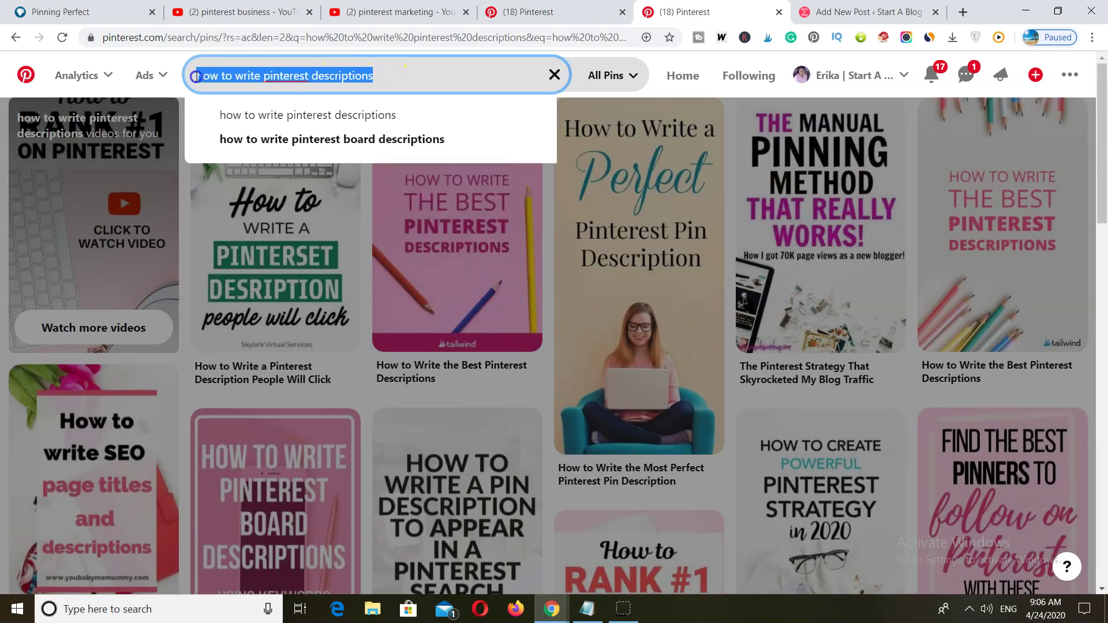
{"action": "right_click", "coordinate": [230, 64]}
{"action": "left_click", "coordinate": [281, 120]}
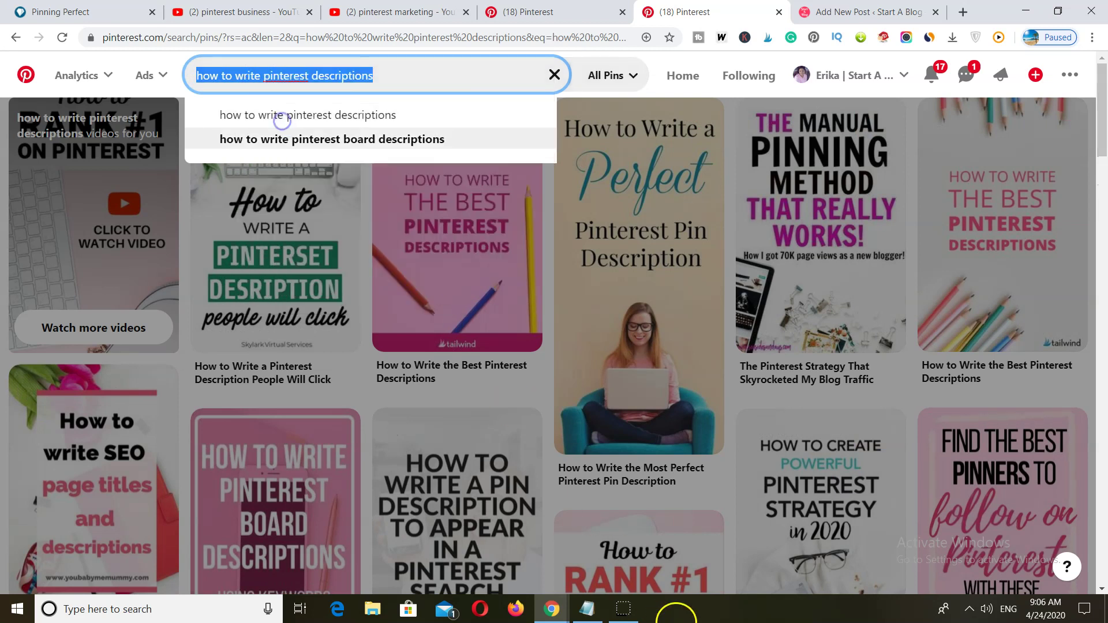
{"action": "left_click", "coordinate": [587, 609]}
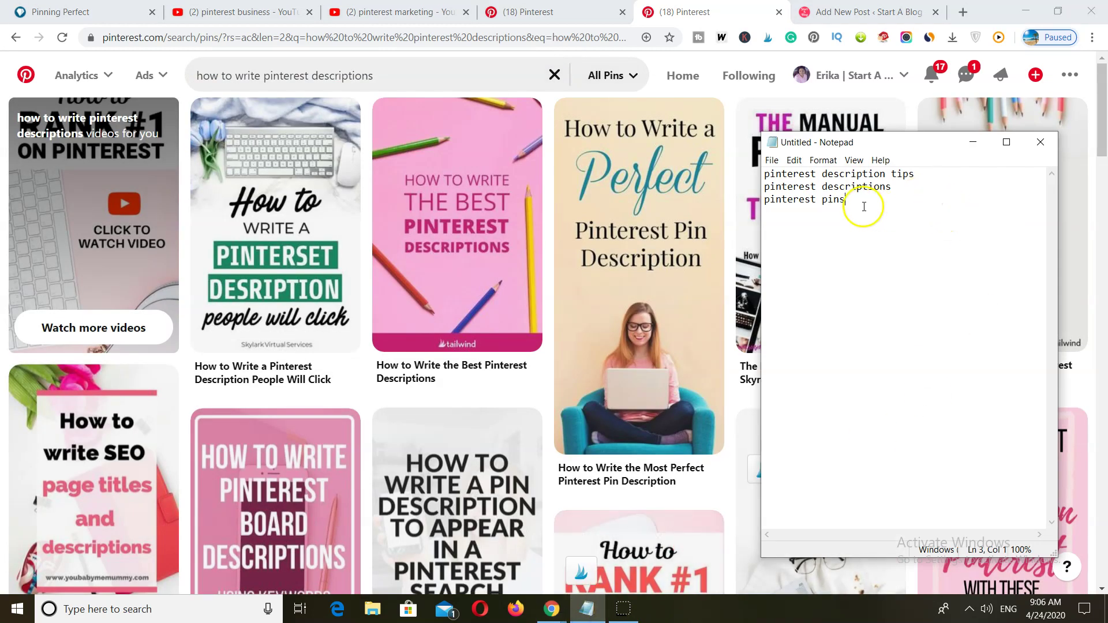
{"action": "left_click", "coordinate": [790, 220]}
{"action": "right_click", "coordinate": [791, 220]}
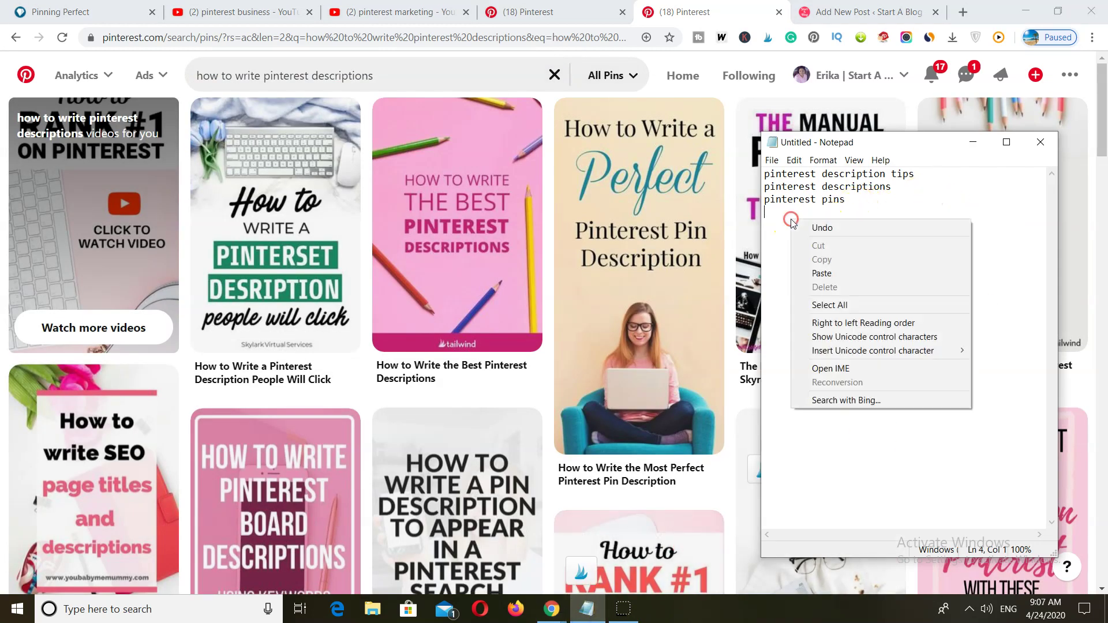
{"action": "left_click", "coordinate": [822, 272]}
{"action": "left_click", "coordinate": [791, 239]}
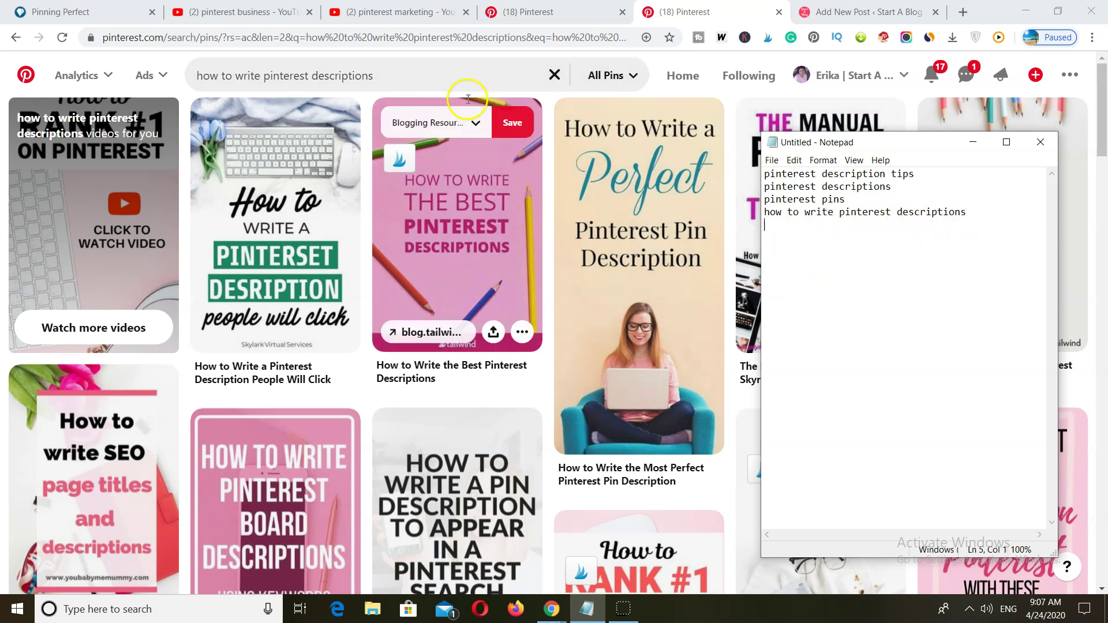
Step: Search 'pinterest seo' and paste it onto line 5 of the list
{"action": "left_click", "coordinate": [554, 74]}
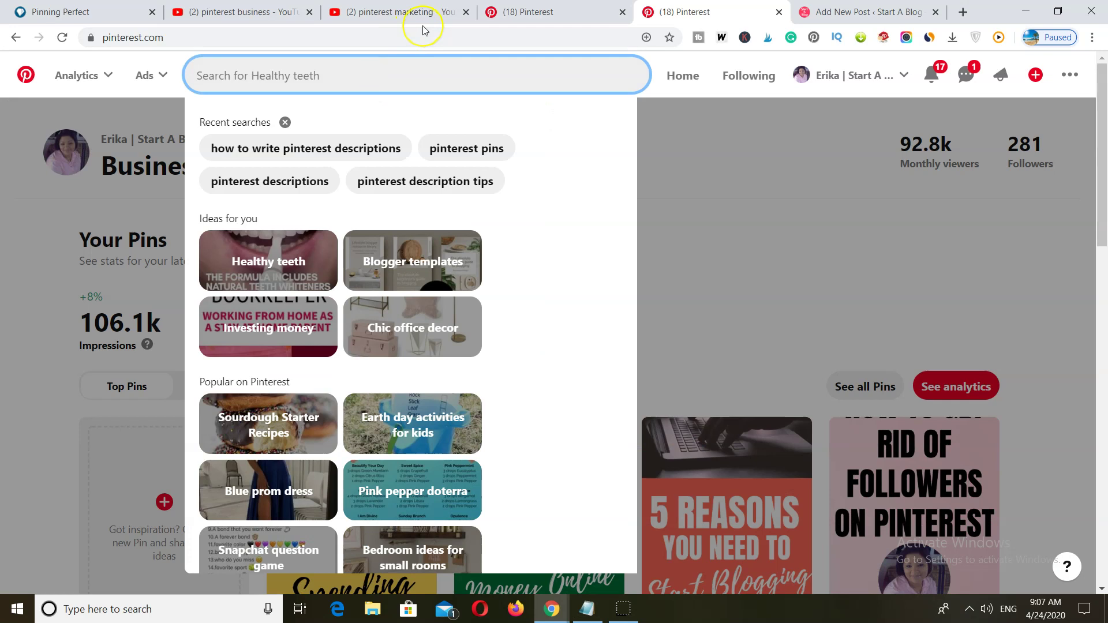
{"action": "type", "text": "pinterest seo"}
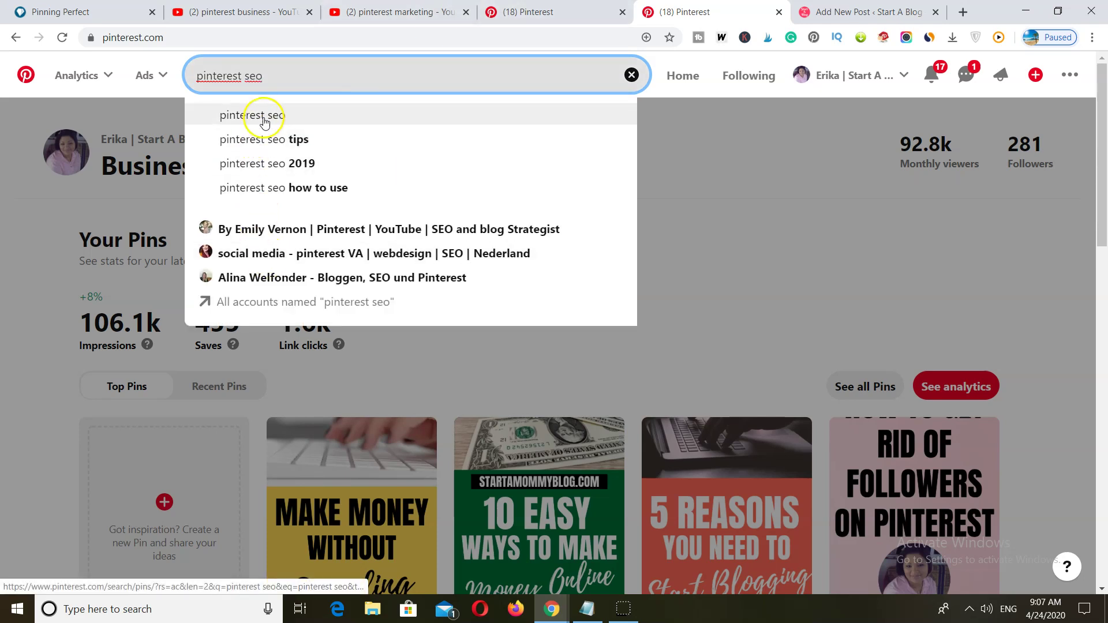
{"action": "key", "text": "Return"}
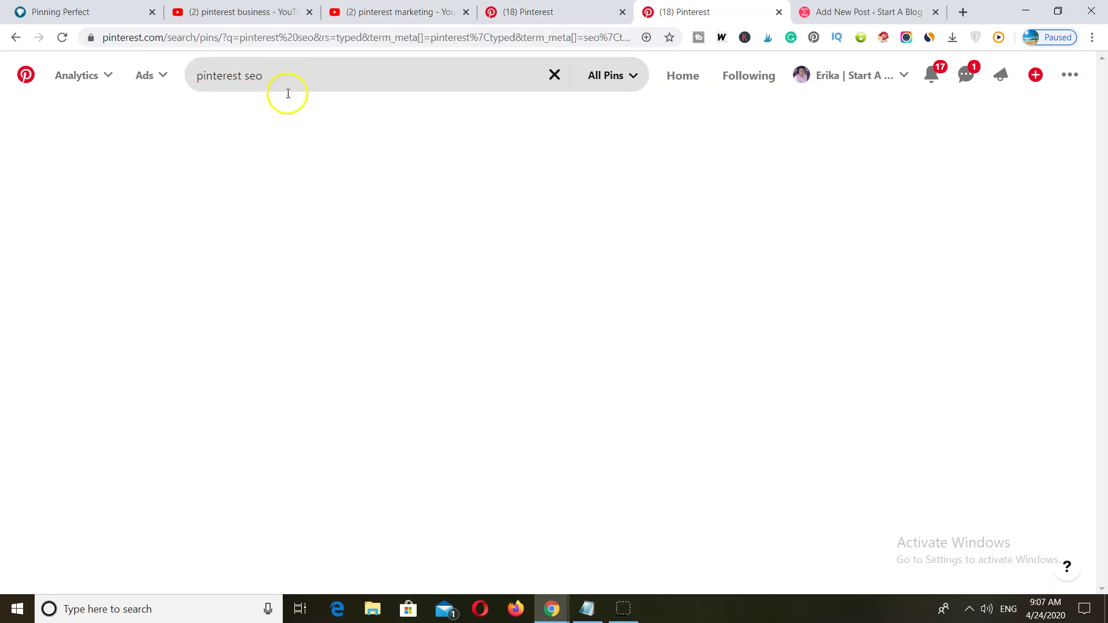
{"action": "left_click_drag", "start_coordinate": [279, 76], "coordinate": [196, 82]}
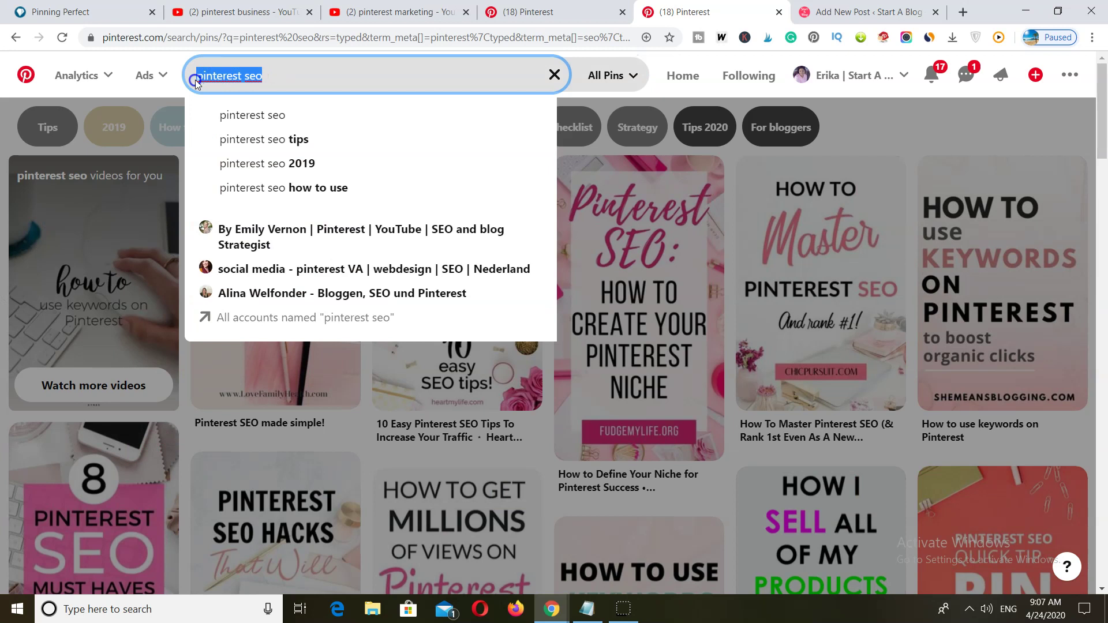
{"action": "right_click", "coordinate": [213, 76]}
{"action": "left_click", "coordinate": [255, 118]}
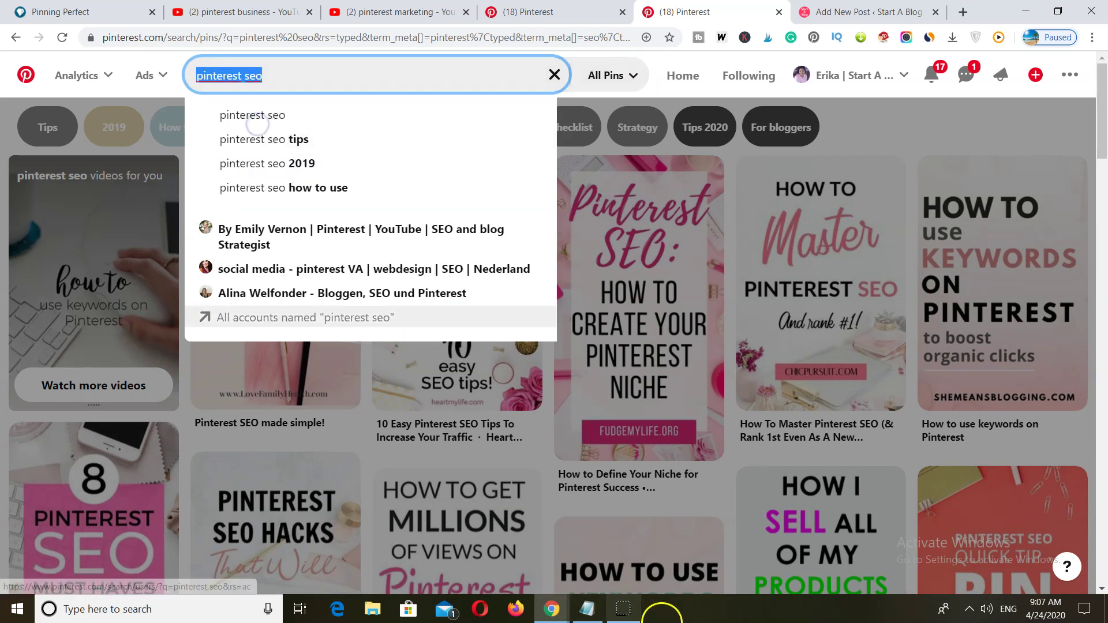
{"action": "left_click", "coordinate": [580, 611]}
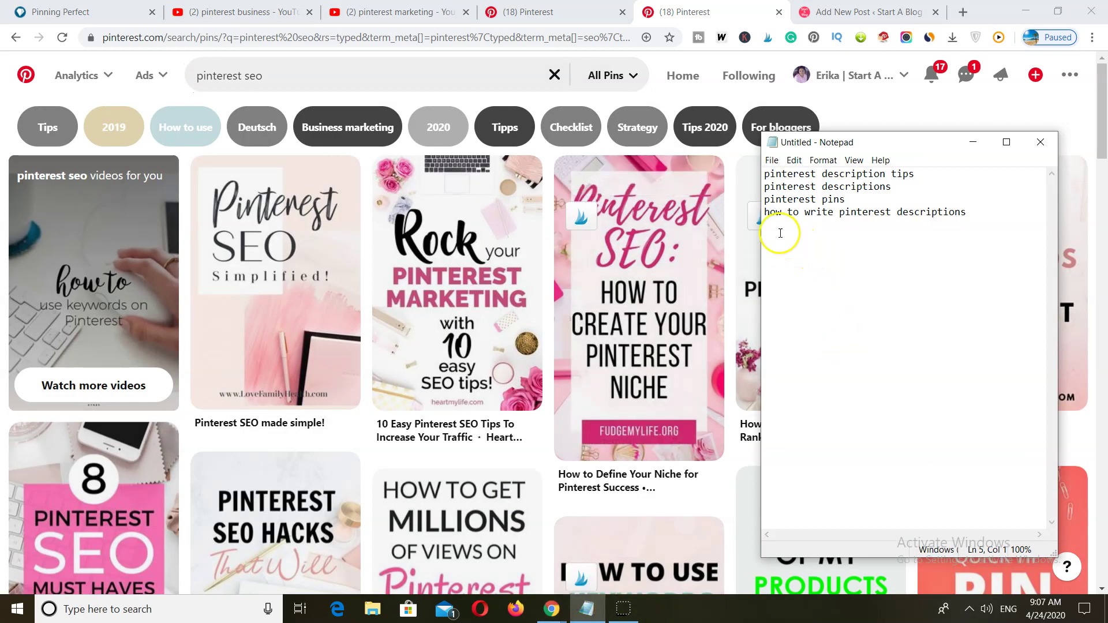
{"action": "right_click", "coordinate": [772, 226]}
{"action": "left_click", "coordinate": [816, 279]}
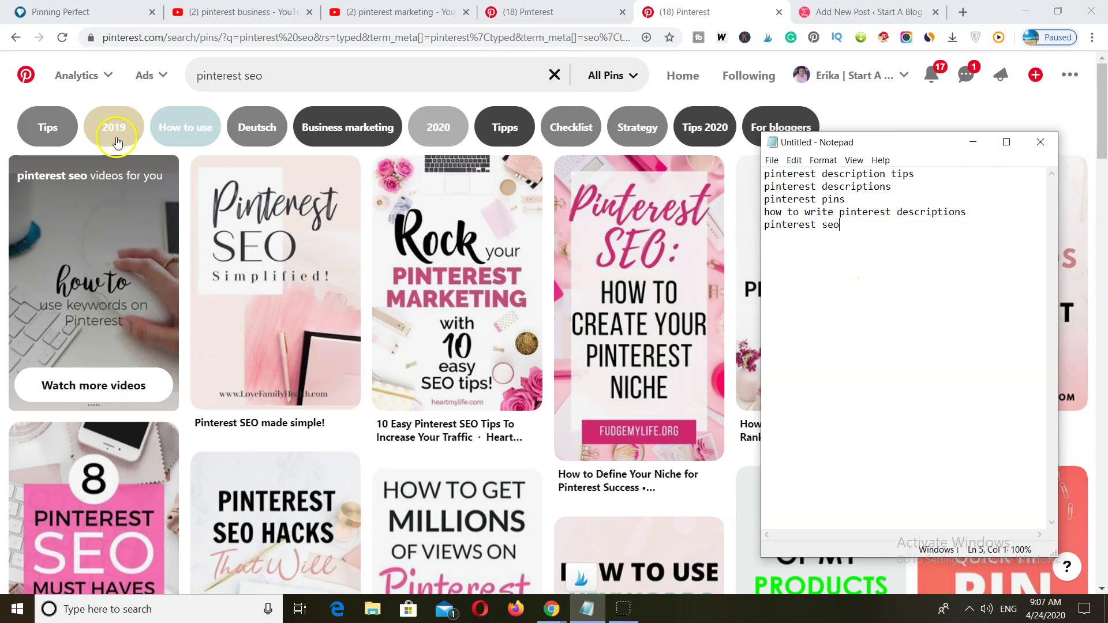
Step: Narrow the search to 'pinterest seo tips' and paste it onto line 6
{"action": "left_click", "coordinate": [46, 127]}
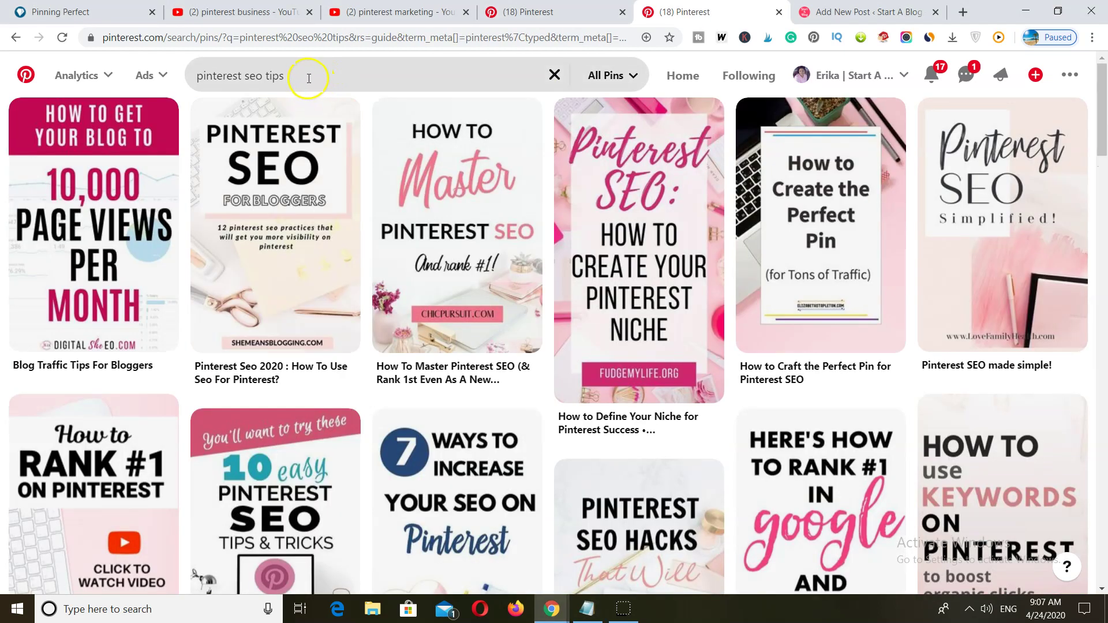
{"action": "left_click_drag", "start_coordinate": [309, 81], "coordinate": [187, 80]}
{"action": "right_click", "coordinate": [209, 69]}
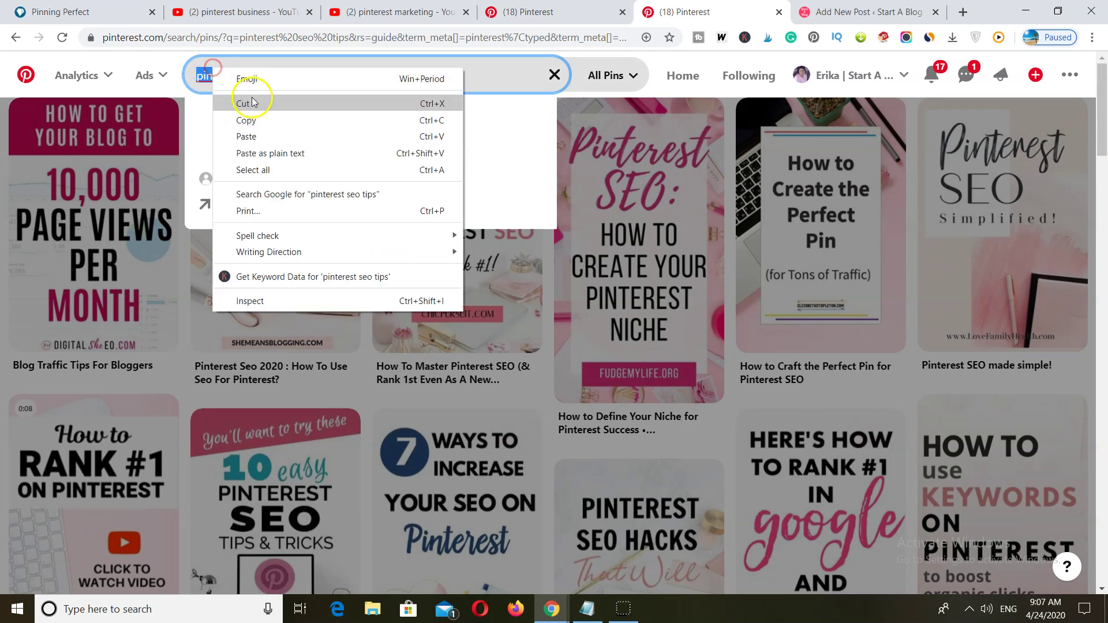
{"action": "left_click", "coordinate": [260, 121]}
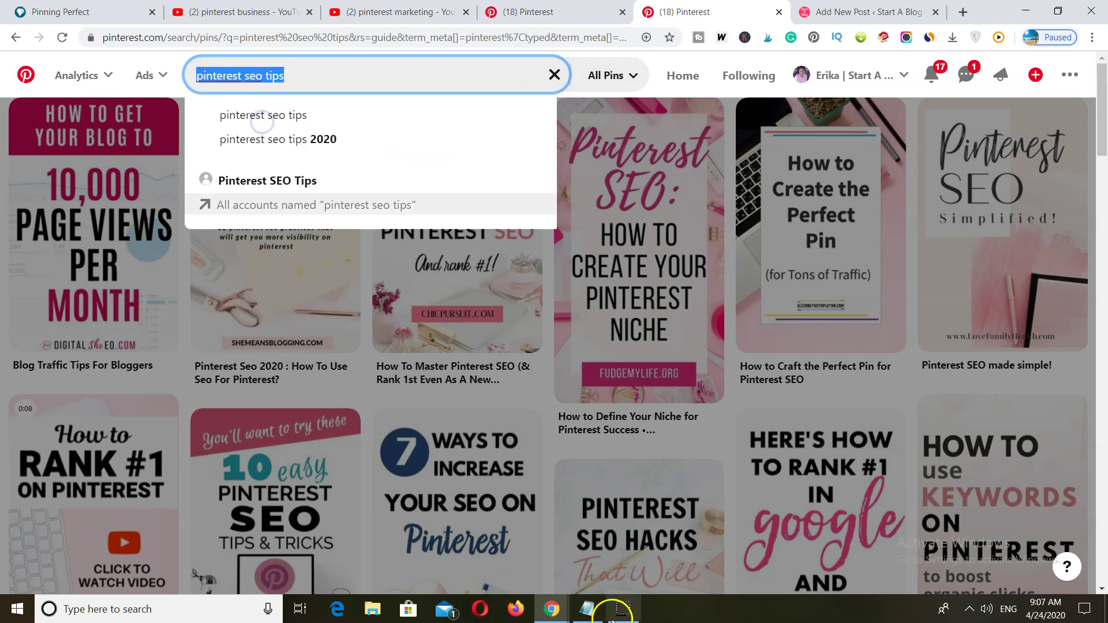
{"action": "left_click", "coordinate": [586, 609]}
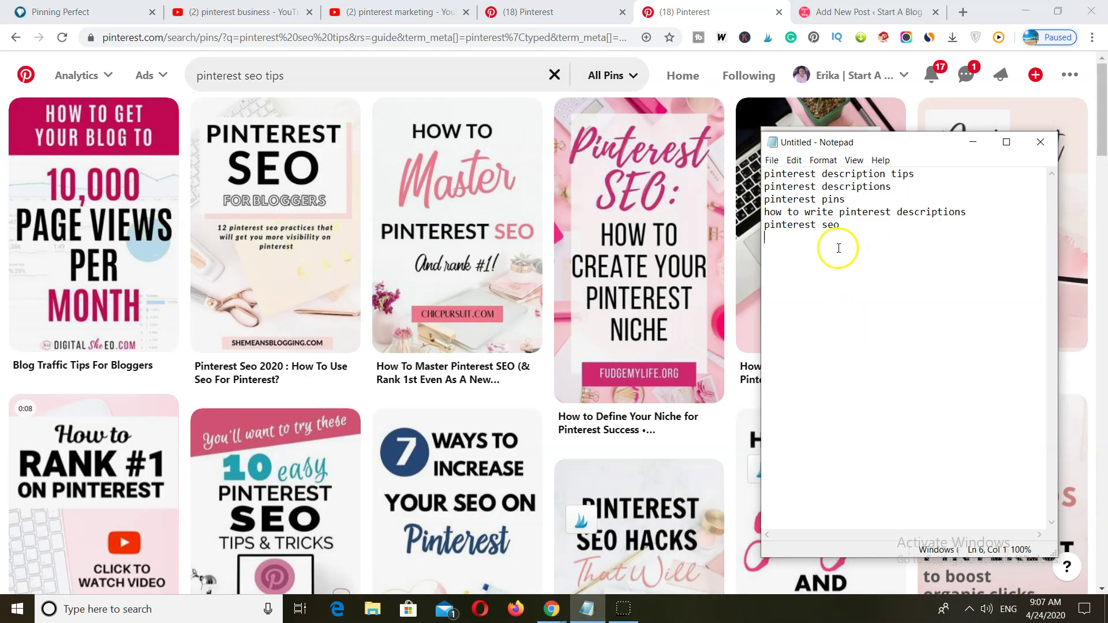
{"action": "left_click", "coordinate": [782, 241]}
{"action": "right_click", "coordinate": [782, 241]}
{"action": "left_click", "coordinate": [811, 295]}
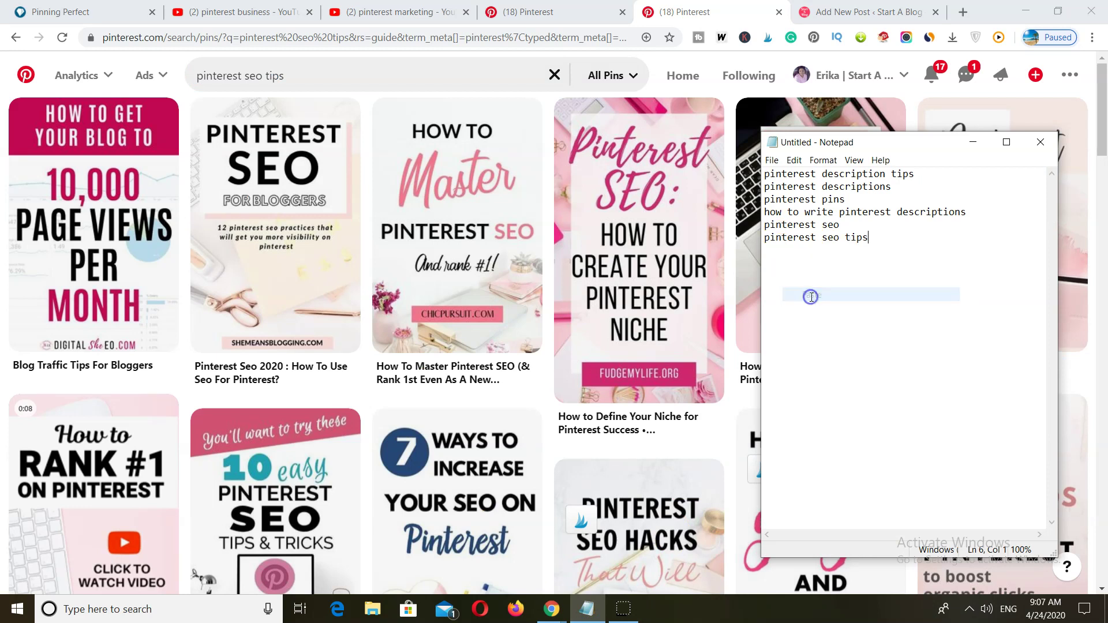
Step: Search 'pinterest seo tips 2020', paste it onto line 7, then clear the search
{"action": "left_click", "coordinate": [333, 77]}
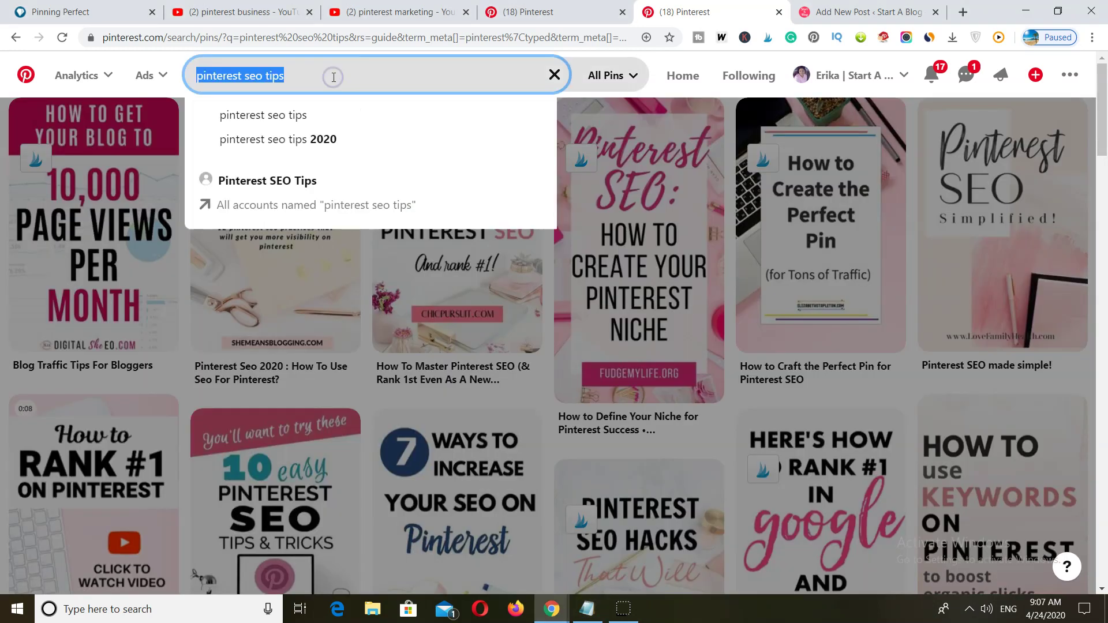
{"action": "left_click", "coordinate": [299, 138]}
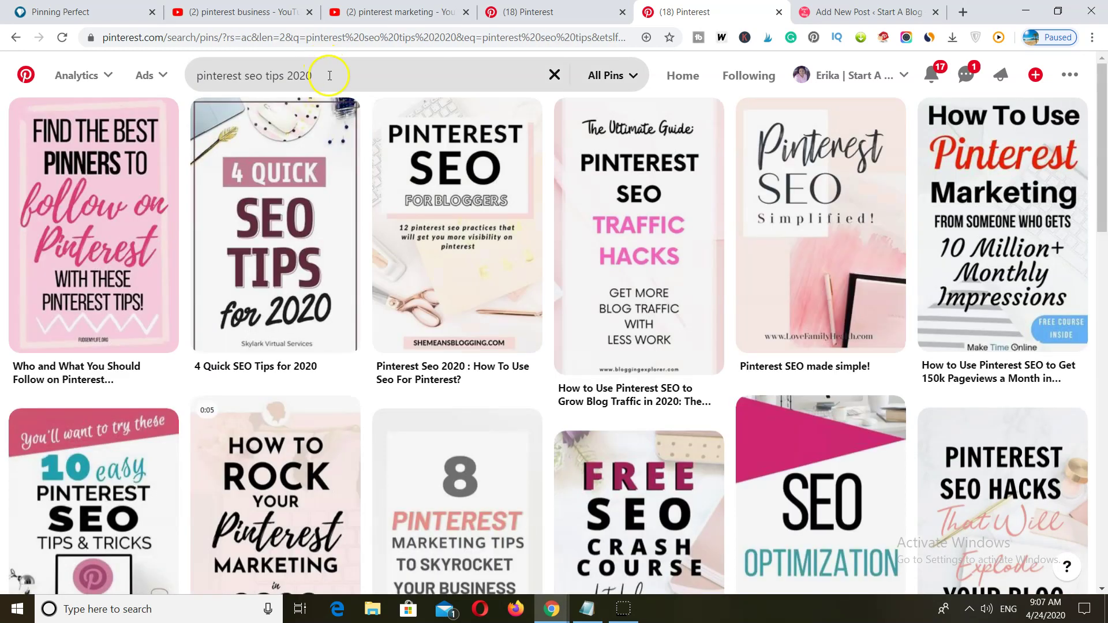
{"action": "left_click_drag", "start_coordinate": [329, 75], "coordinate": [202, 83]}
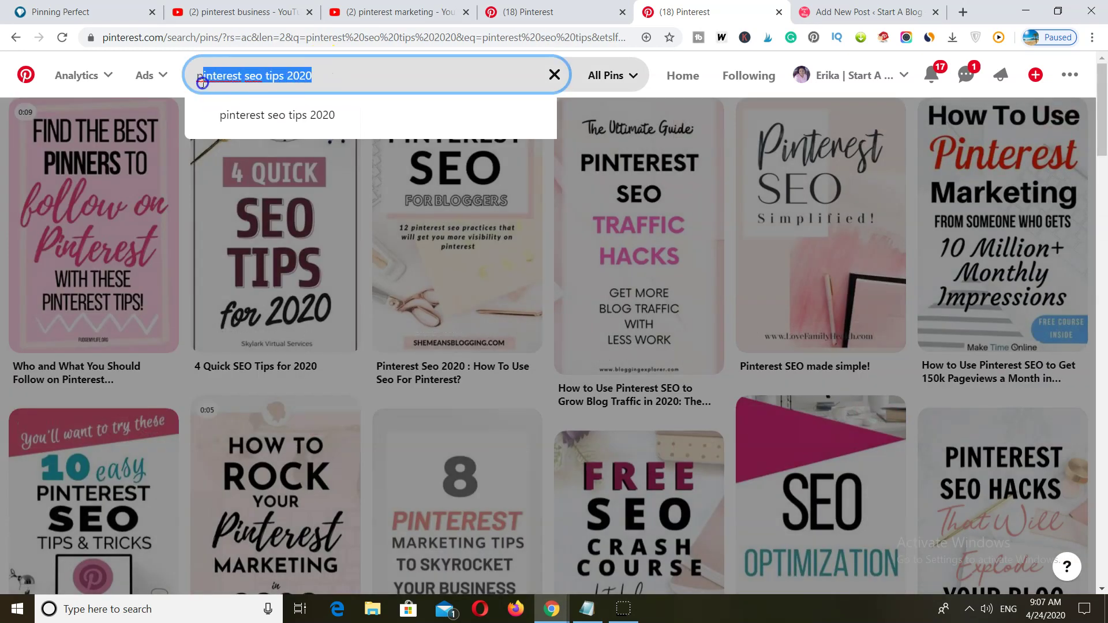
{"action": "right_click", "coordinate": [220, 75]}
{"action": "left_click", "coordinate": [255, 113]}
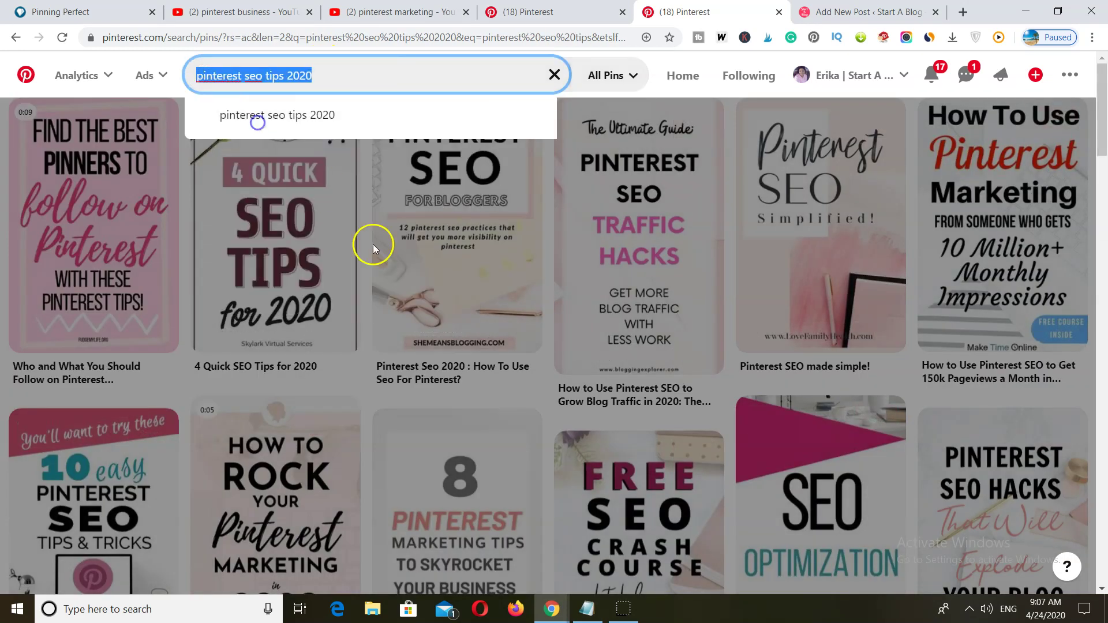
{"action": "left_click", "coordinate": [588, 607]}
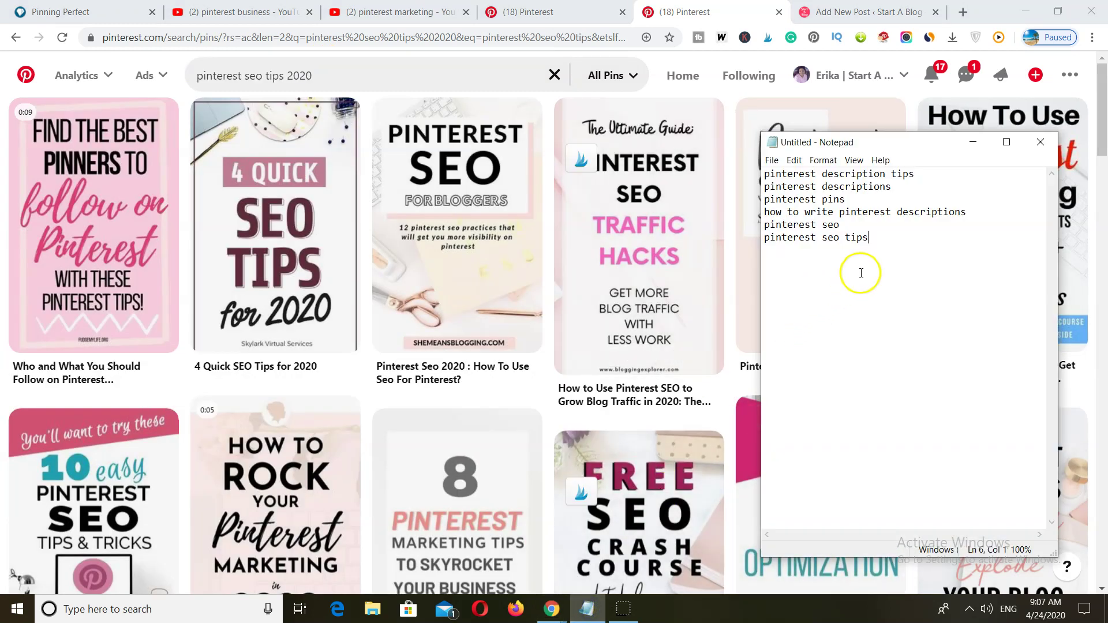
{"action": "right_click", "coordinate": [775, 246]}
{"action": "left_click", "coordinate": [806, 299]}
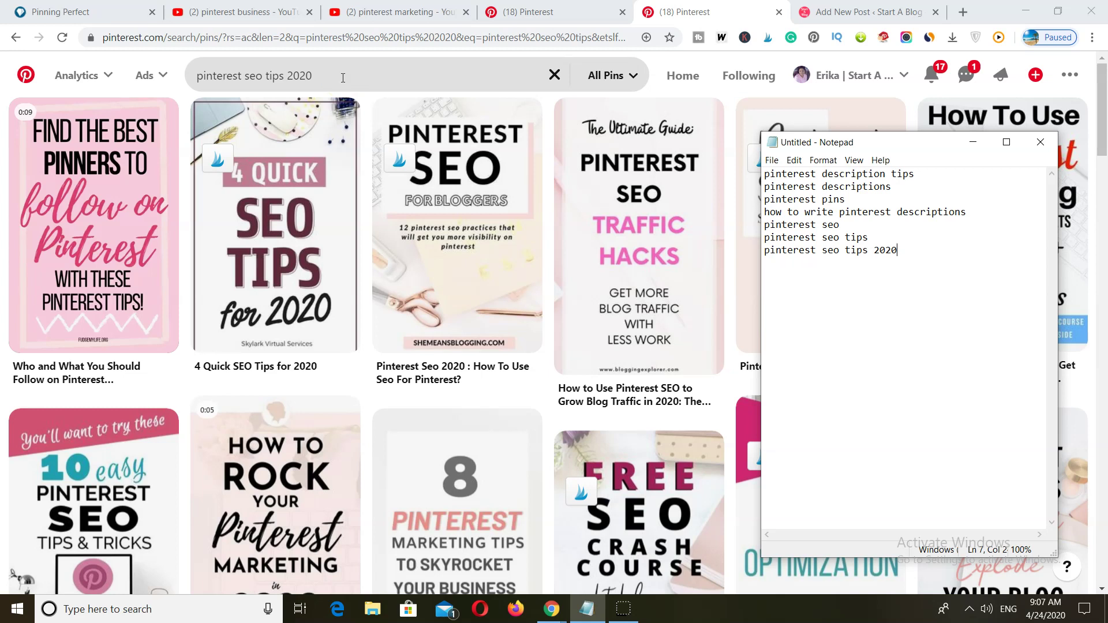
{"action": "left_click", "coordinate": [550, 86]}
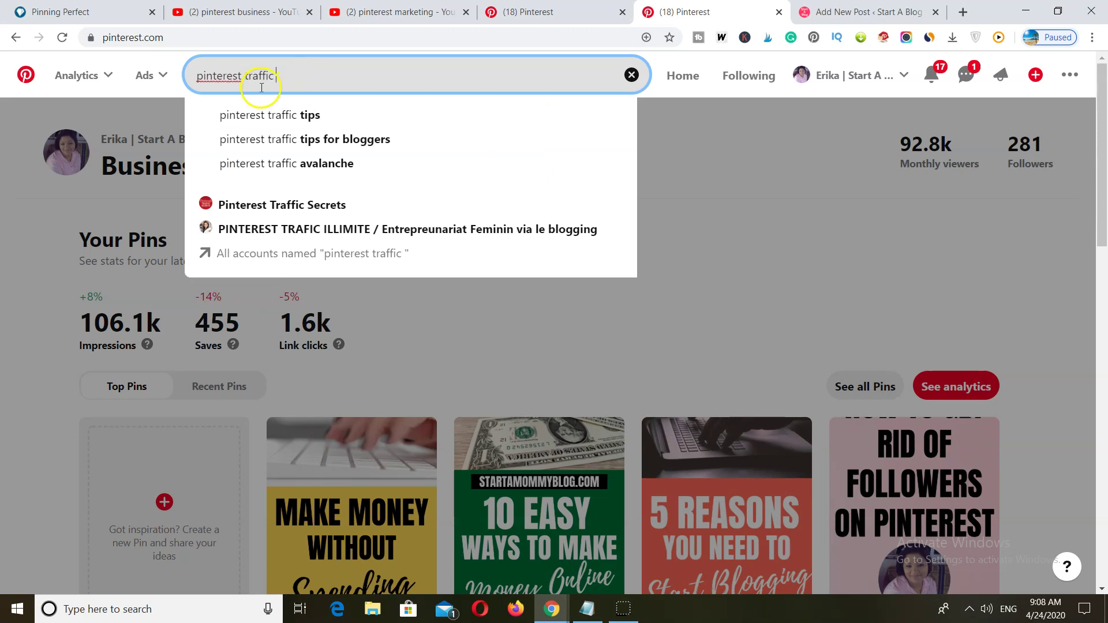
Step: Copy 'pinterest traffic' onto a new line of the Notepad keyword list
{"action": "triple_click", "coordinate": [251, 80]}
{"action": "right_click", "coordinate": [261, 70]}
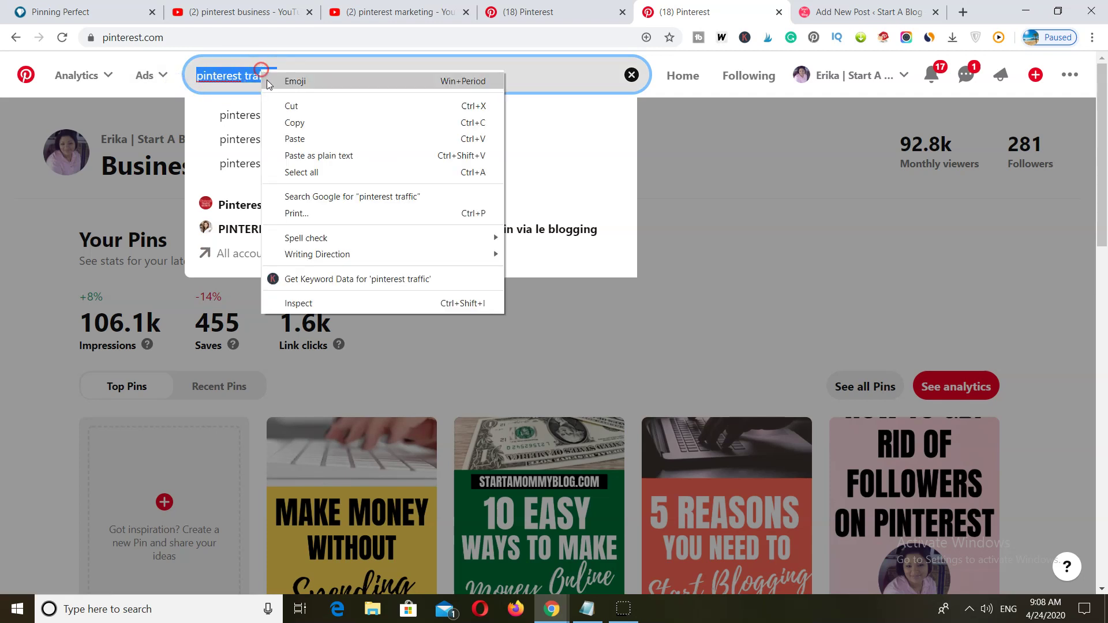
{"action": "left_click", "coordinate": [293, 122]}
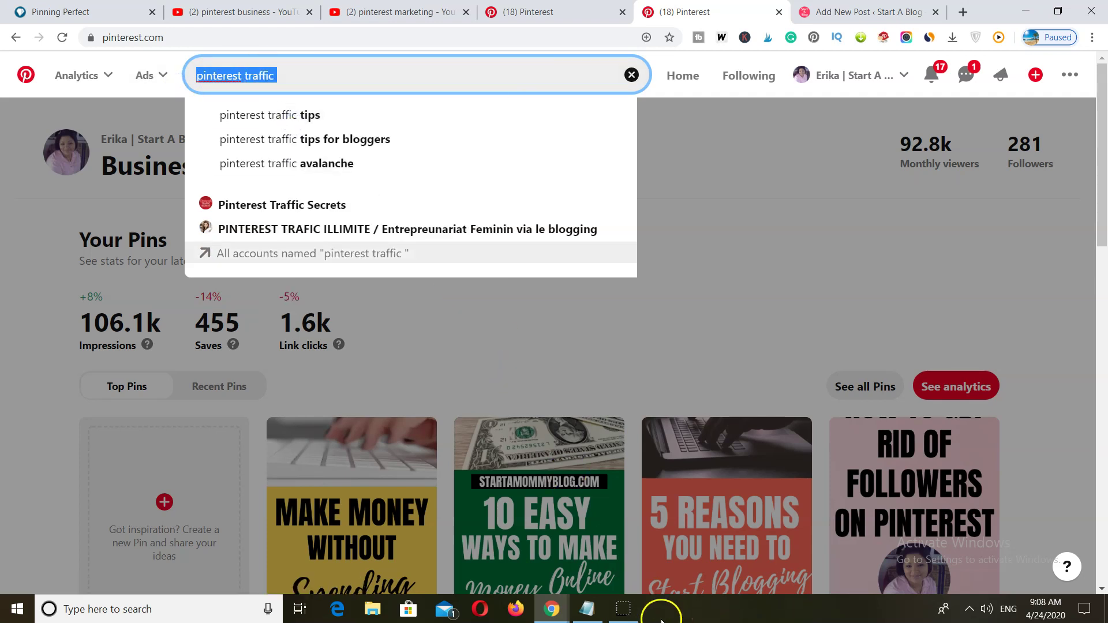
{"action": "left_click", "coordinate": [587, 609]}
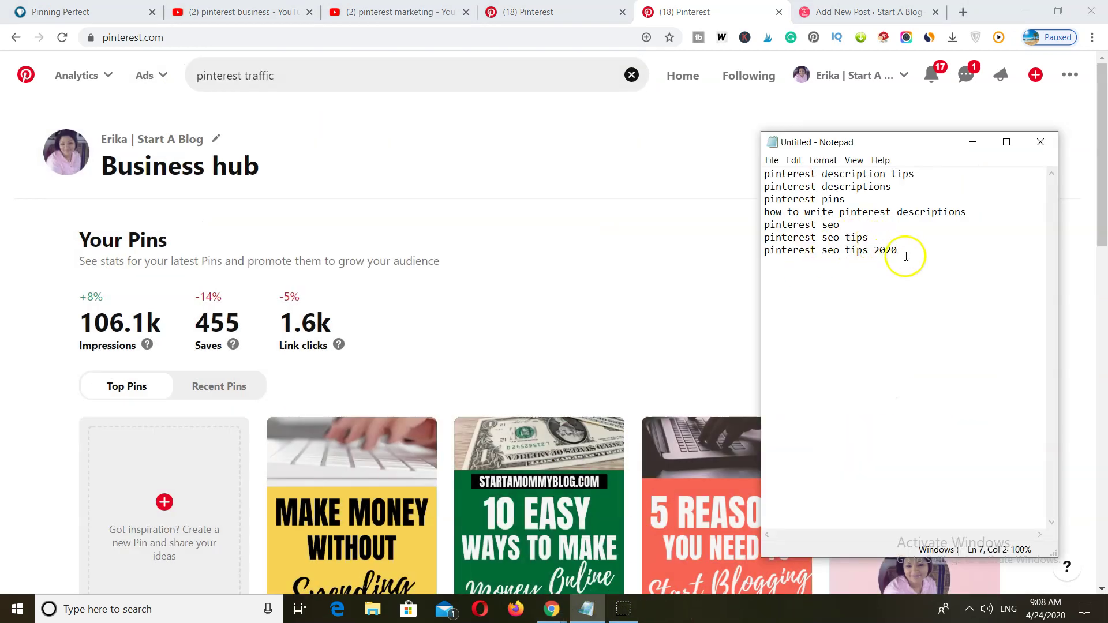
{"action": "right_click", "coordinate": [777, 265]}
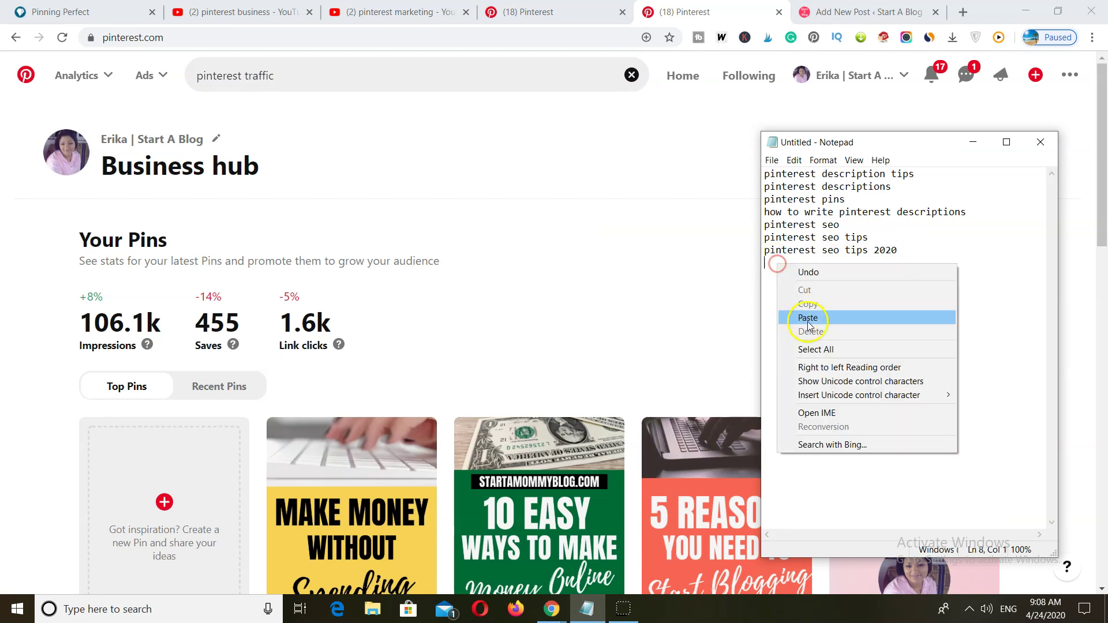
{"action": "left_click", "coordinate": [811, 318]}
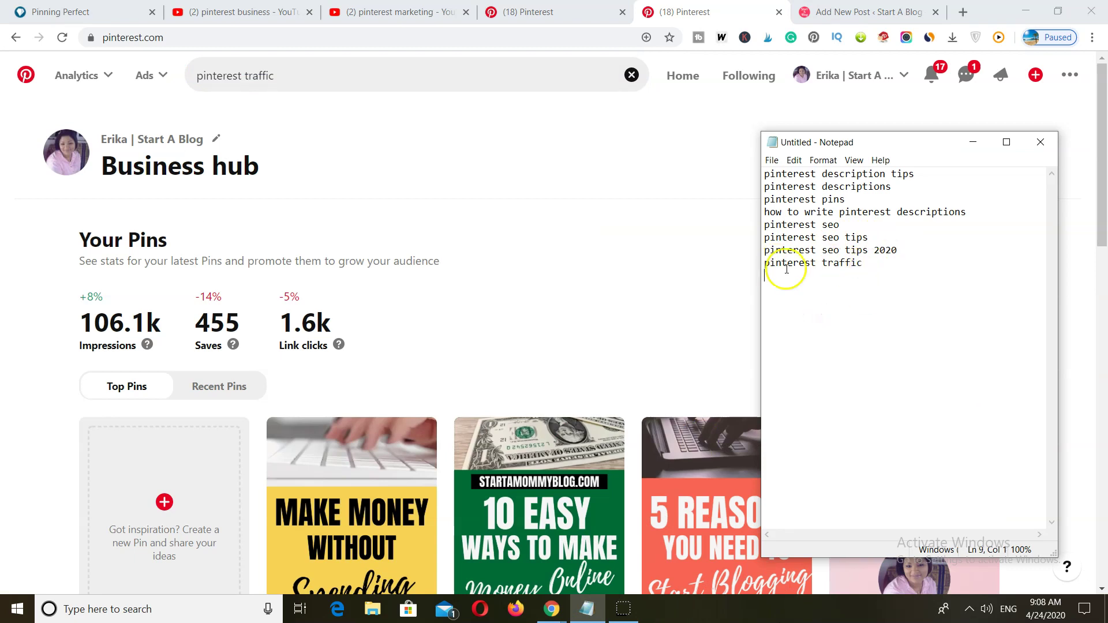
Step: Search 'pinterest traffic tips' and add it to the keyword list
{"action": "left_click", "coordinate": [281, 86]}
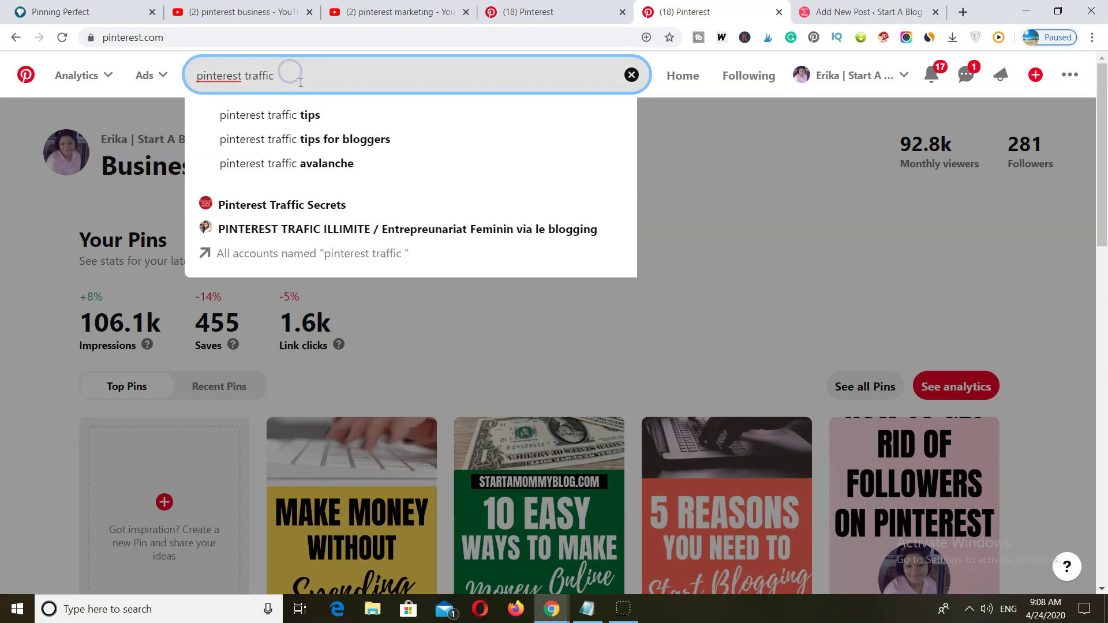
{"action": "left_click", "coordinate": [312, 115]}
{"action": "left_click_drag", "start_coordinate": [297, 76], "coordinate": [199, 76]}
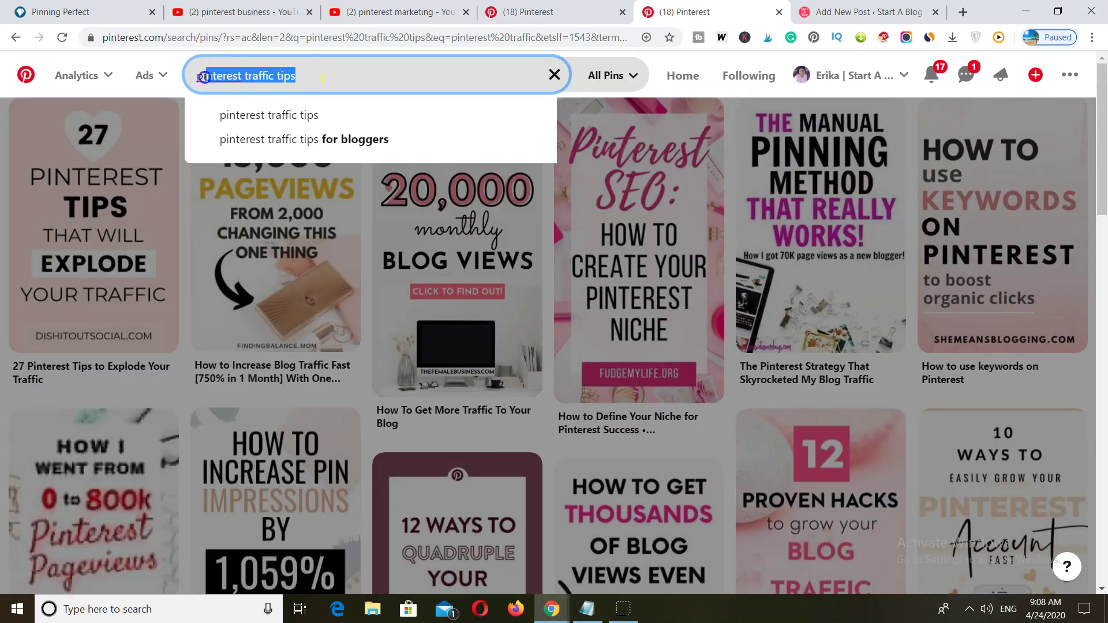
{"action": "right_click", "coordinate": [208, 76]}
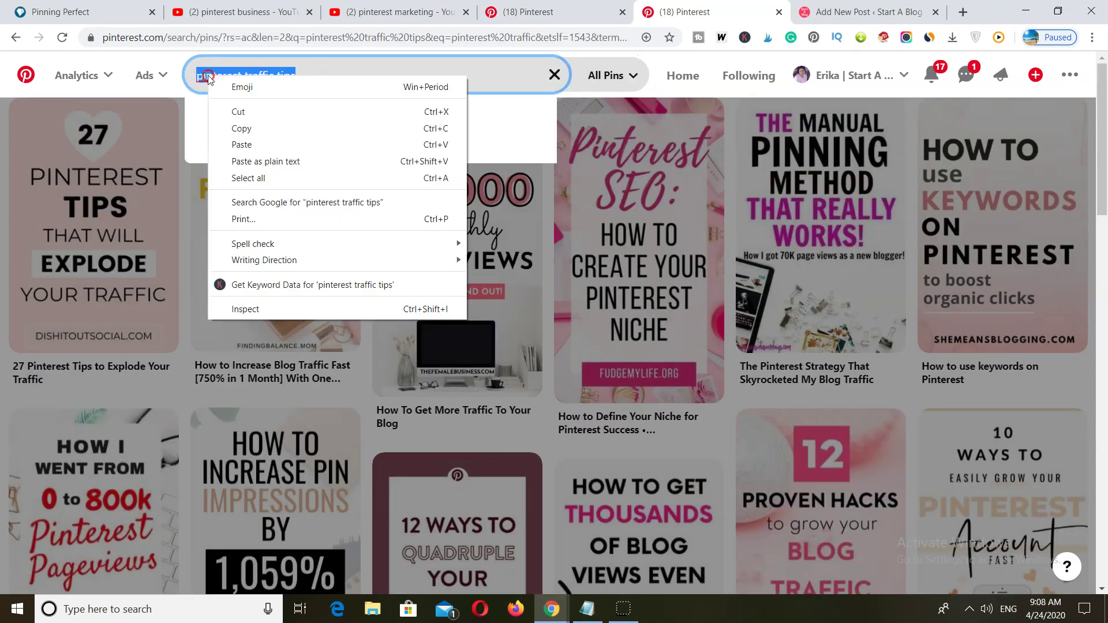
{"action": "left_click", "coordinate": [254, 127]}
{"action": "left_click", "coordinate": [581, 615]}
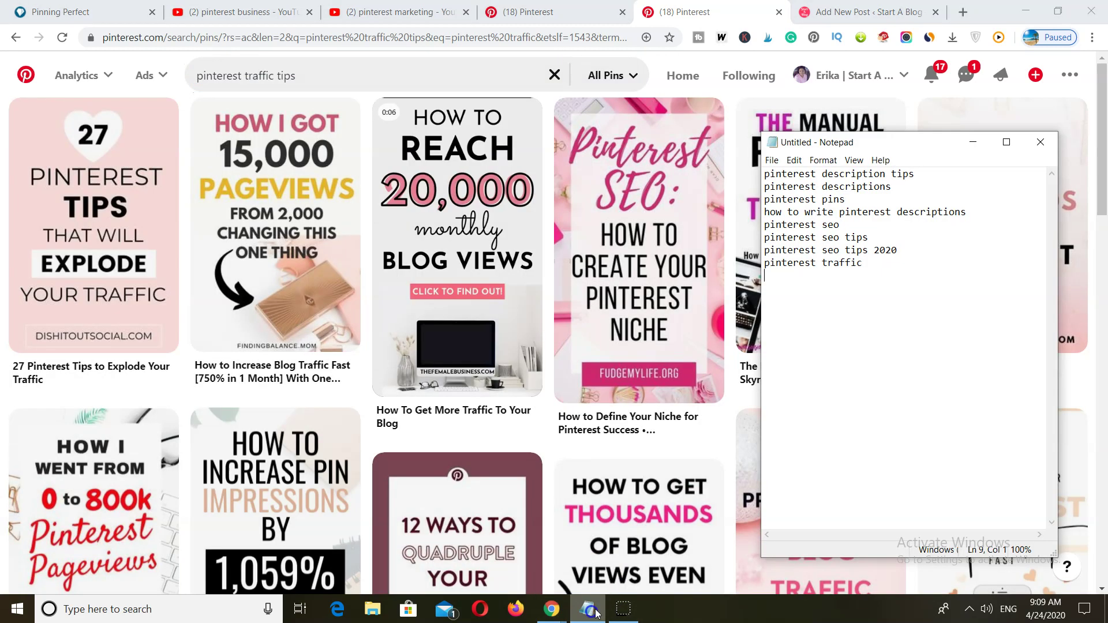
{"action": "right_click", "coordinate": [775, 281]}
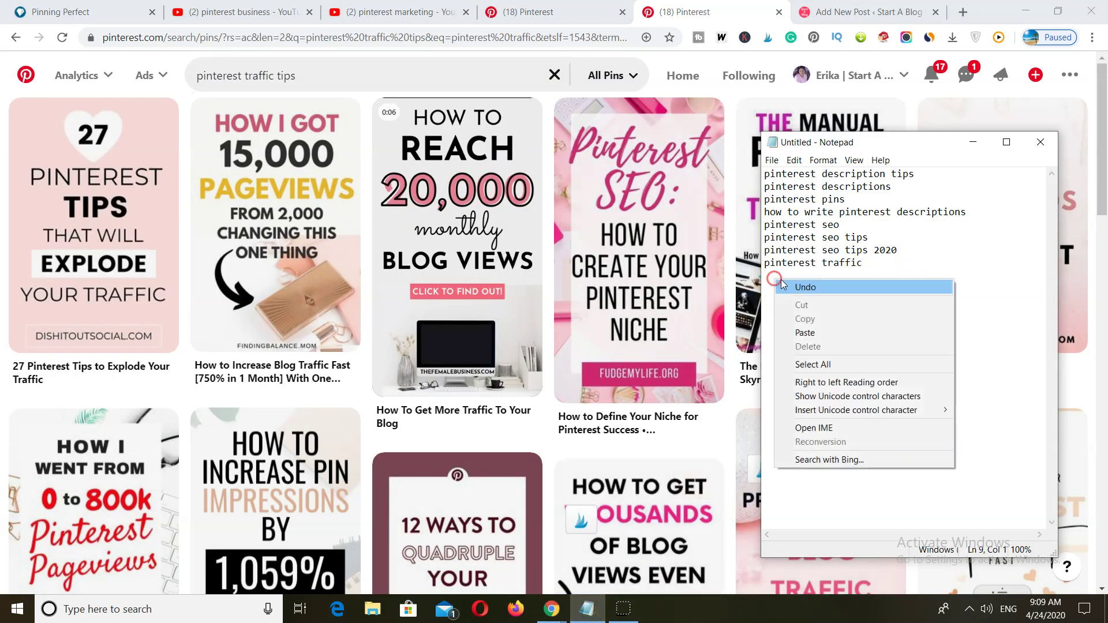
{"action": "left_click", "coordinate": [804, 324]}
Step: Search 'pinterest traffic tips for bloggers' and add it as line 10
{"action": "left_click", "coordinate": [331, 81]}
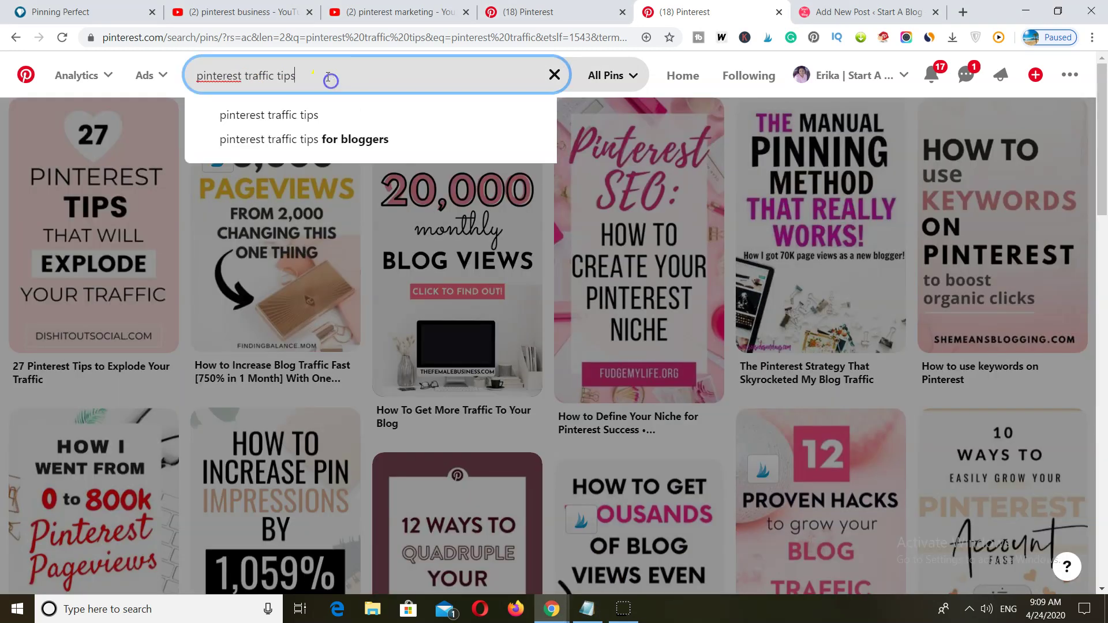
{"action": "left_click", "coordinate": [337, 139]}
{"action": "left_click_drag", "start_coordinate": [362, 76], "coordinate": [209, 80]}
{"action": "right_click", "coordinate": [219, 74]}
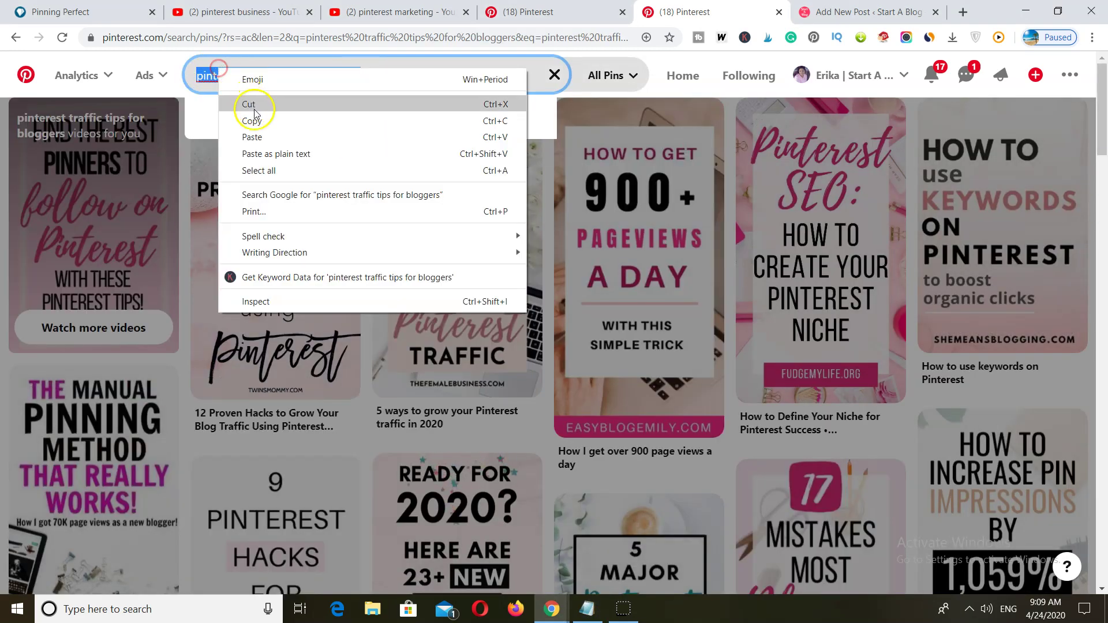
{"action": "left_click", "coordinate": [255, 118]}
{"action": "left_click", "coordinate": [586, 607]}
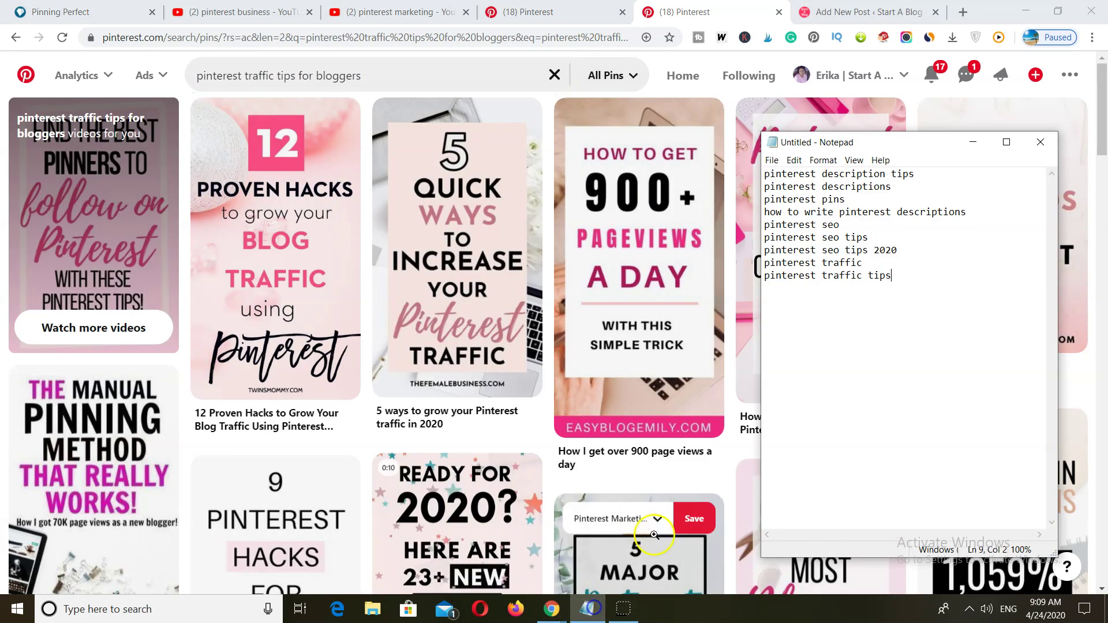
{"action": "key", "text": "Return"}
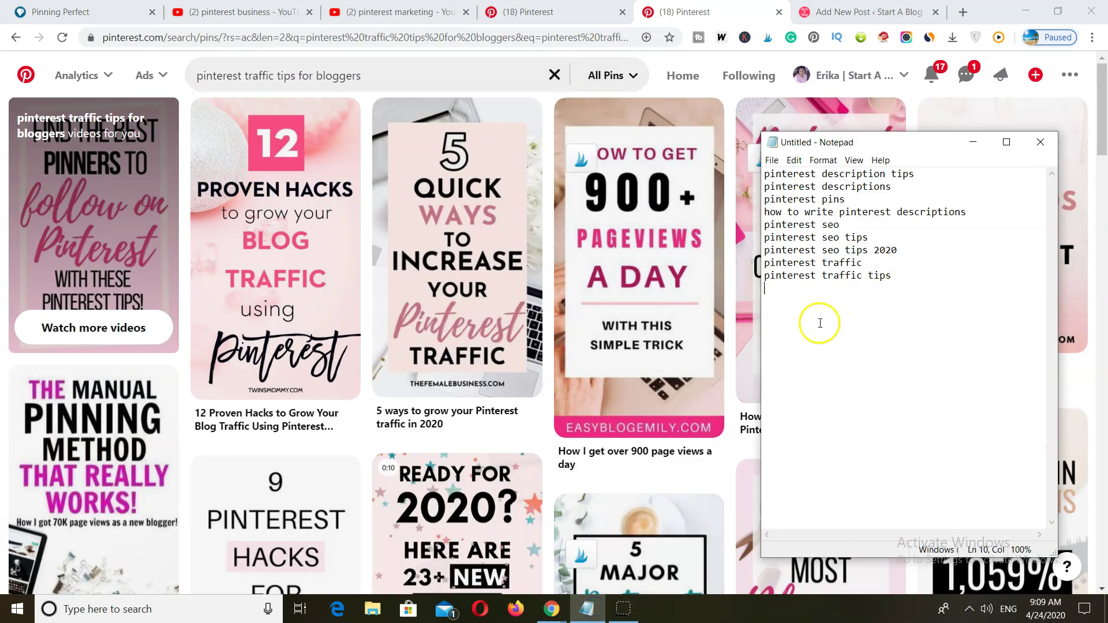
{"action": "right_click", "coordinate": [788, 292]}
{"action": "left_click", "coordinate": [819, 345]}
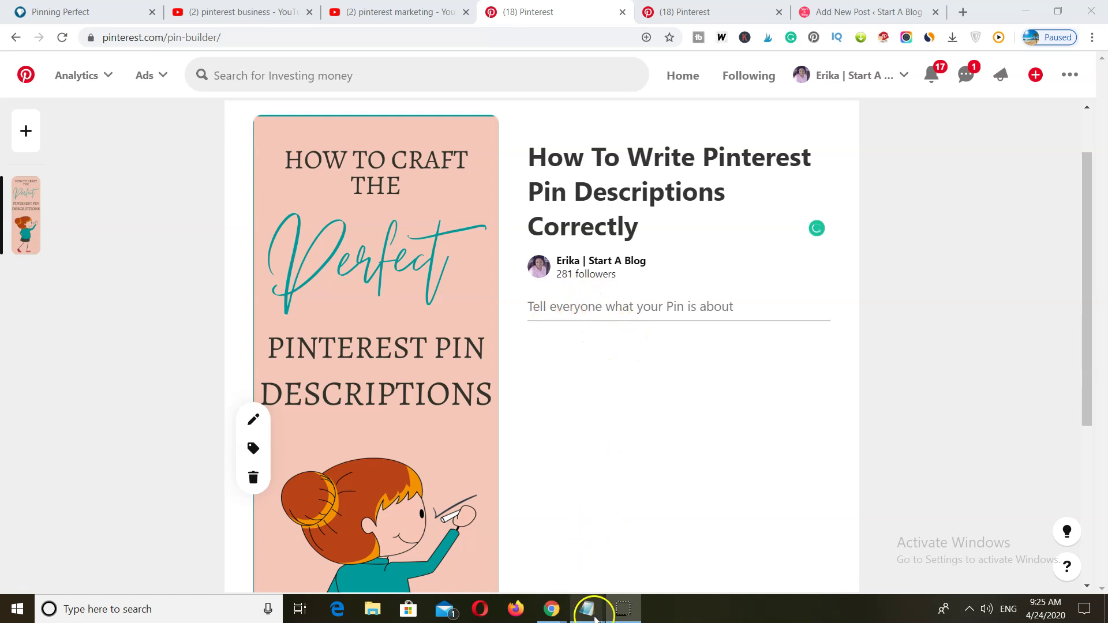
Step: Copy the whole drafted description from Notepad
{"action": "mouse_move", "coordinate": [596, 617]}
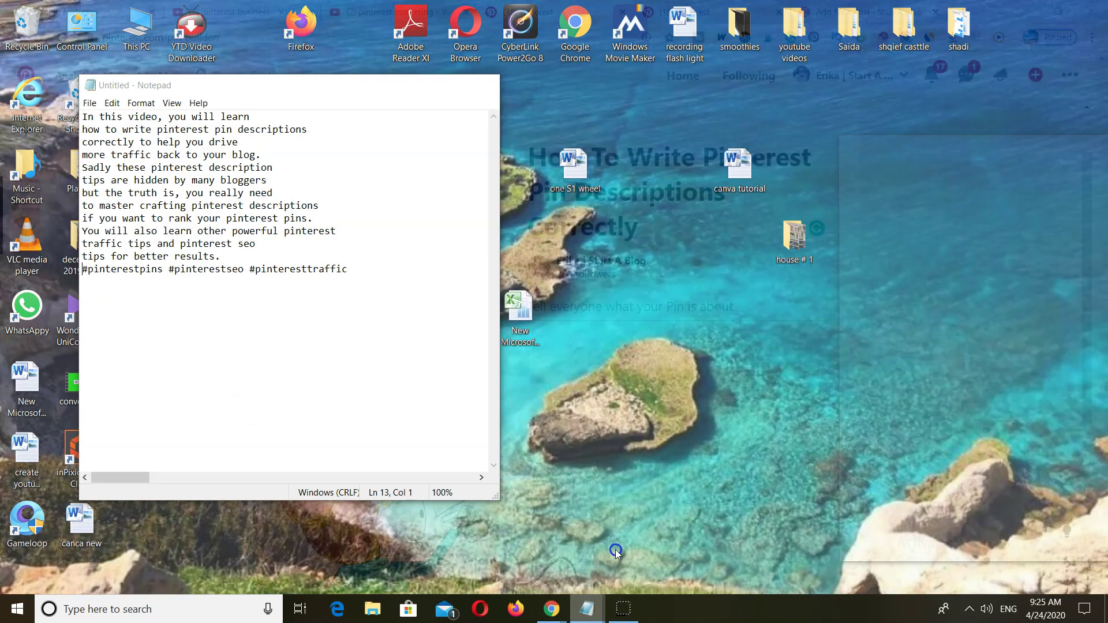
{"action": "left_click", "coordinate": [615, 549]}
{"action": "left_click_drag", "start_coordinate": [374, 269], "coordinate": [62, 108]}
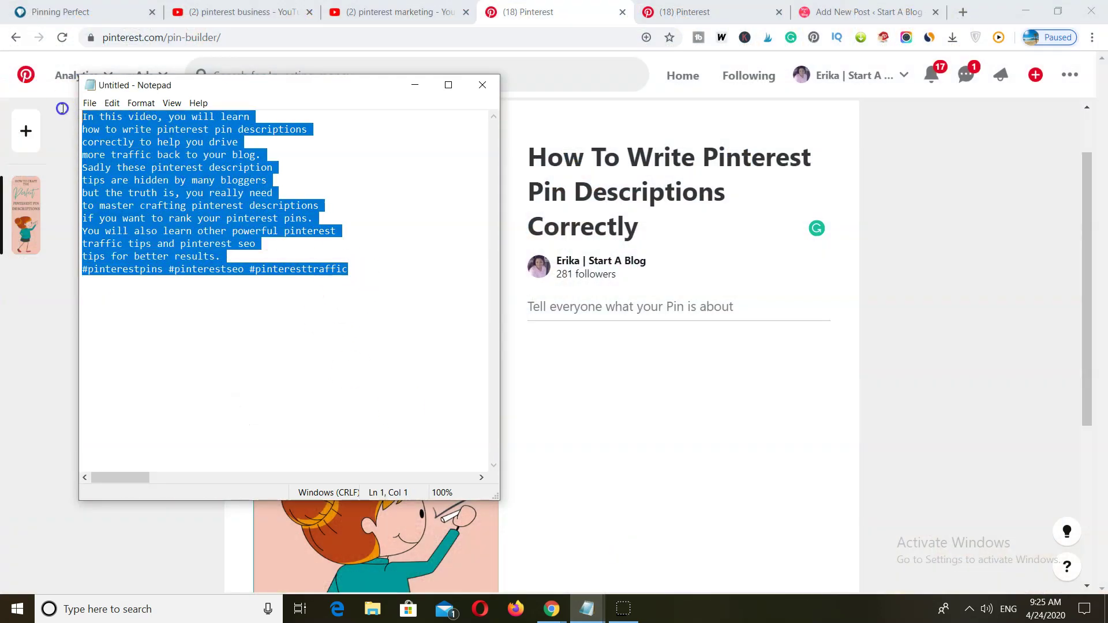
{"action": "right_click", "coordinate": [159, 149]}
{"action": "left_click", "coordinate": [193, 185]}
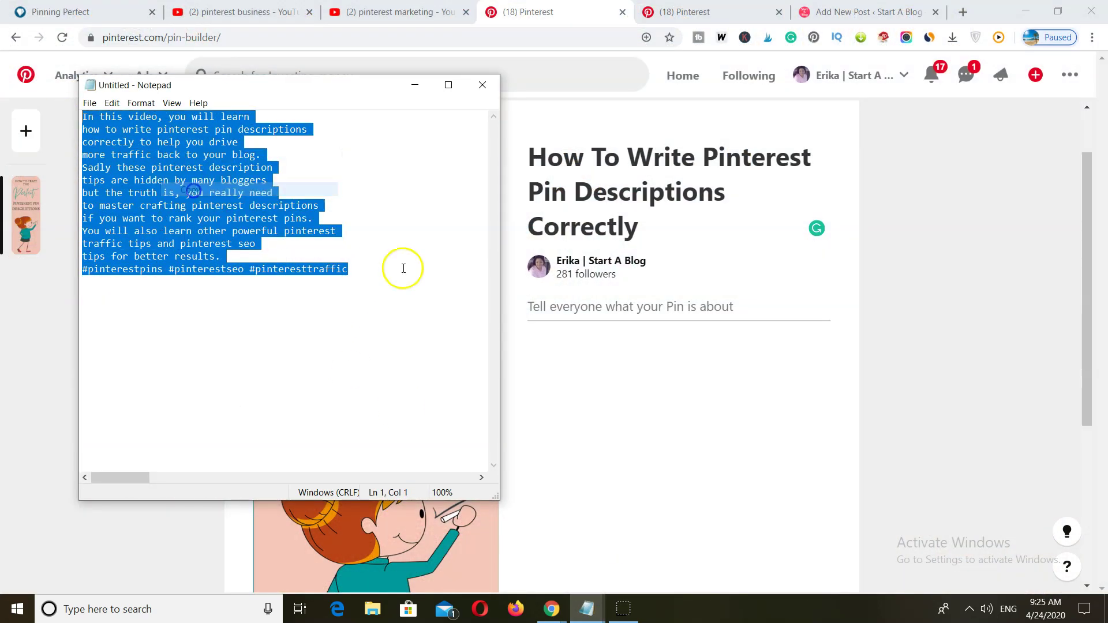
Step: Paste it into the pin's 'Tell everyone what your Pin is about' field and review it
{"action": "left_click", "coordinate": [569, 303]}
{"action": "right_click", "coordinate": [569, 304]}
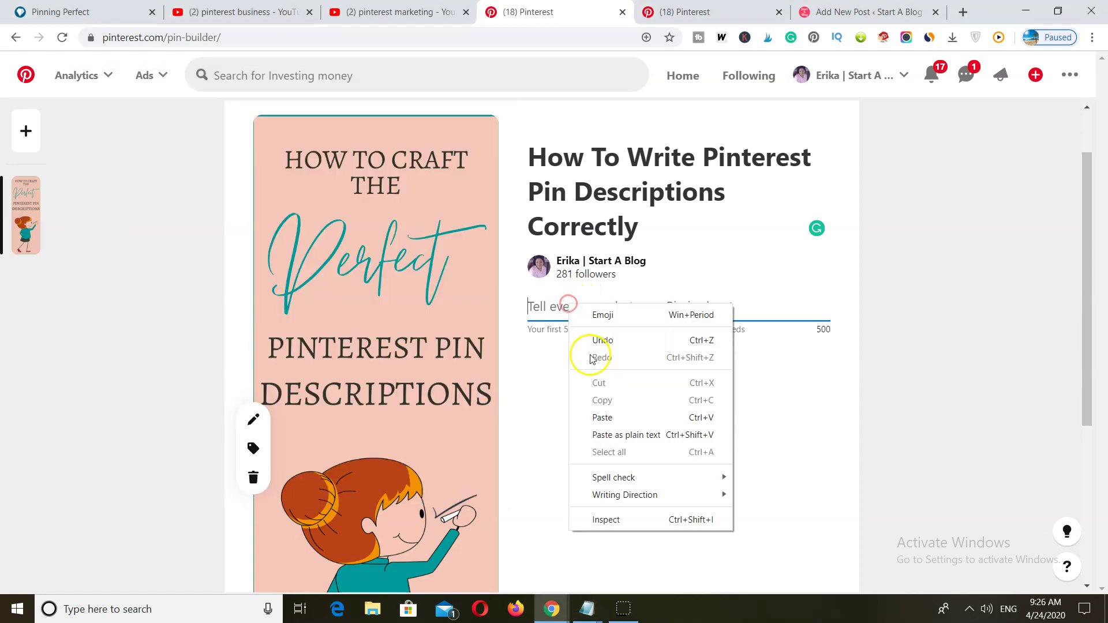
{"action": "left_click", "coordinate": [583, 416]}
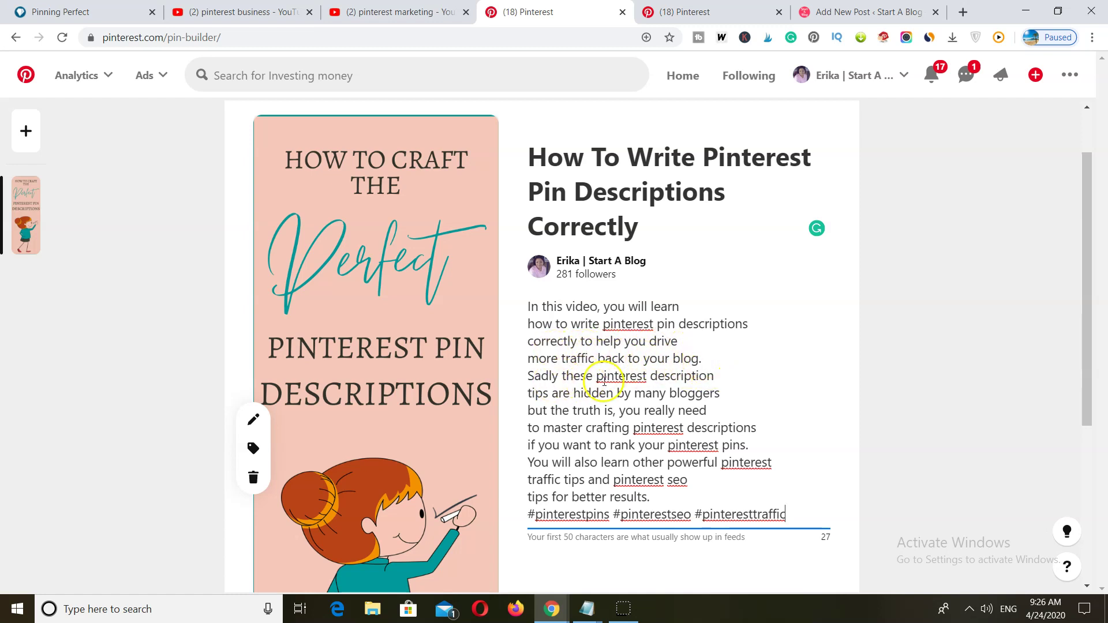
{"action": "scroll", "coordinate": [604, 380], "scroll_direction": "down", "scroll_amount": 1}
{"action": "scroll", "coordinate": [646, 321], "scroll_direction": "down", "scroll_amount": 1}
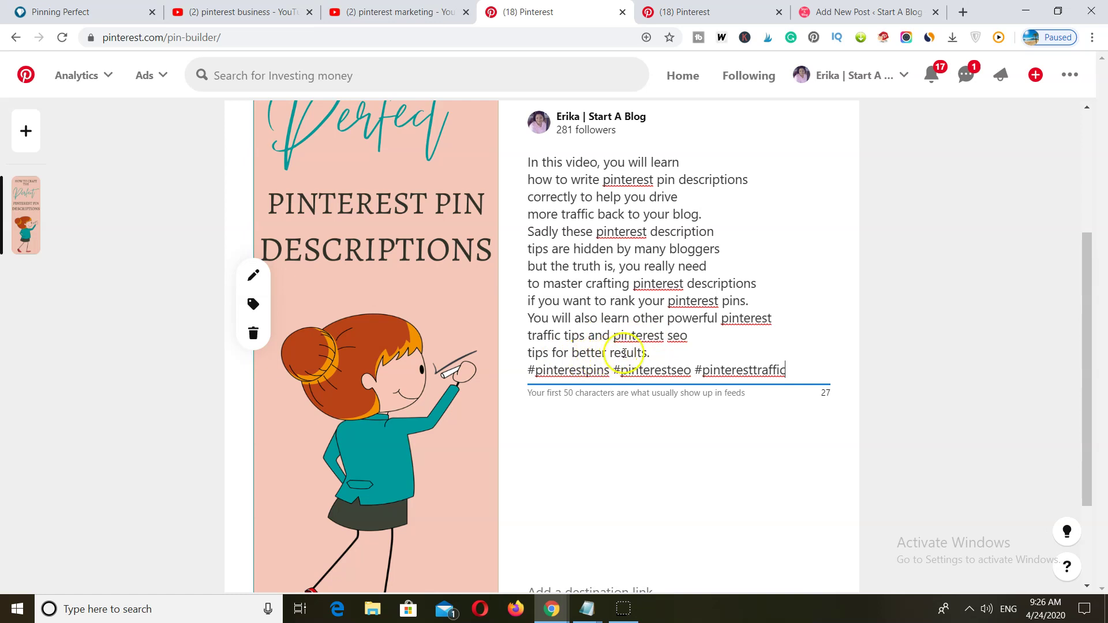
{"action": "scroll", "coordinate": [624, 353], "scroll_direction": "down", "scroll_amount": 3}
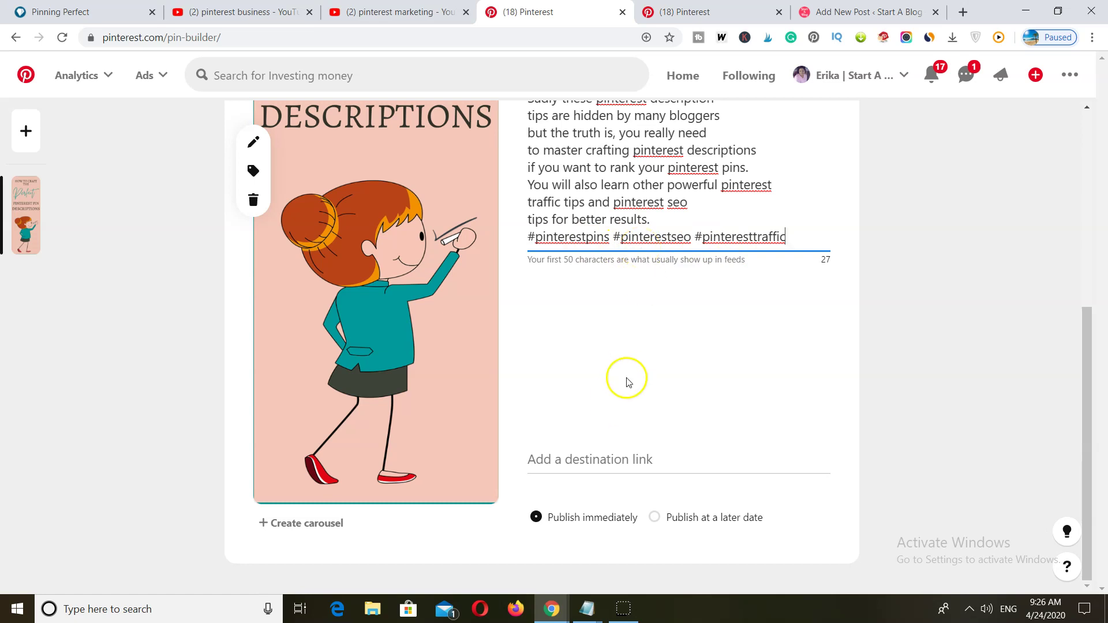
{"action": "scroll", "coordinate": [627, 377], "scroll_direction": "up", "scroll_amount": 5}
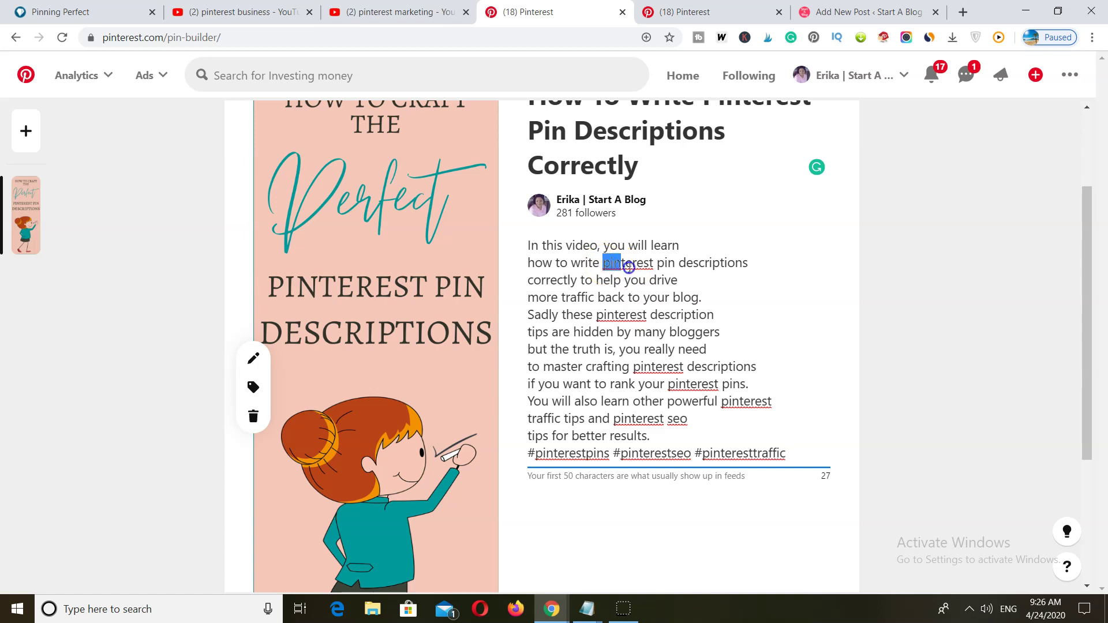
{"action": "left_click_drag", "start_coordinate": [629, 267], "coordinate": [714, 267]}
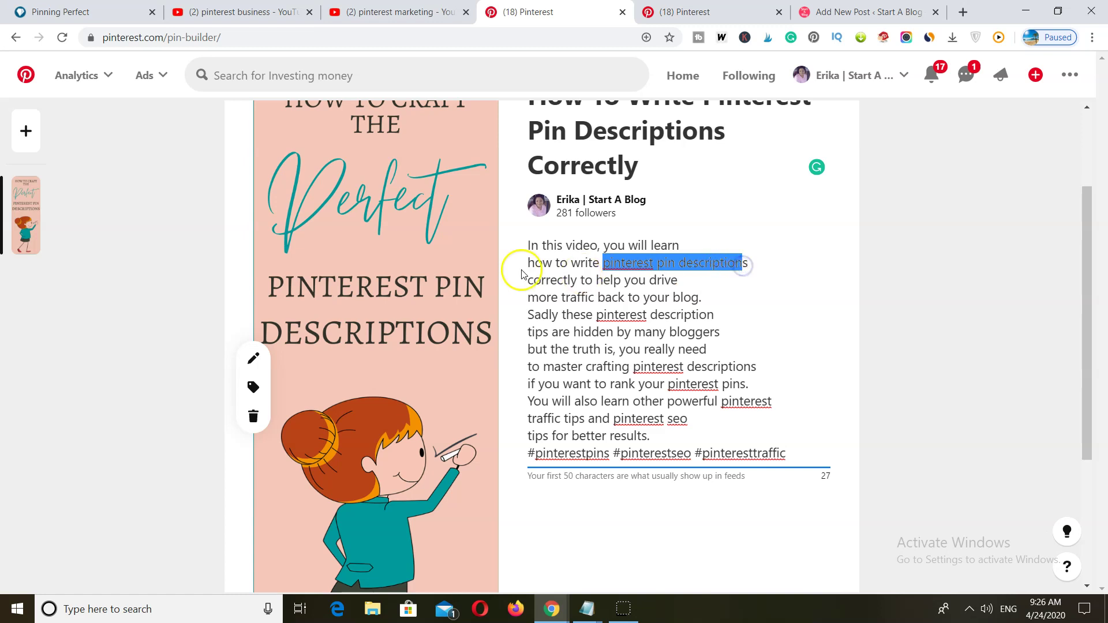
{"action": "left_click_drag", "start_coordinate": [526, 262], "coordinate": [731, 264]}
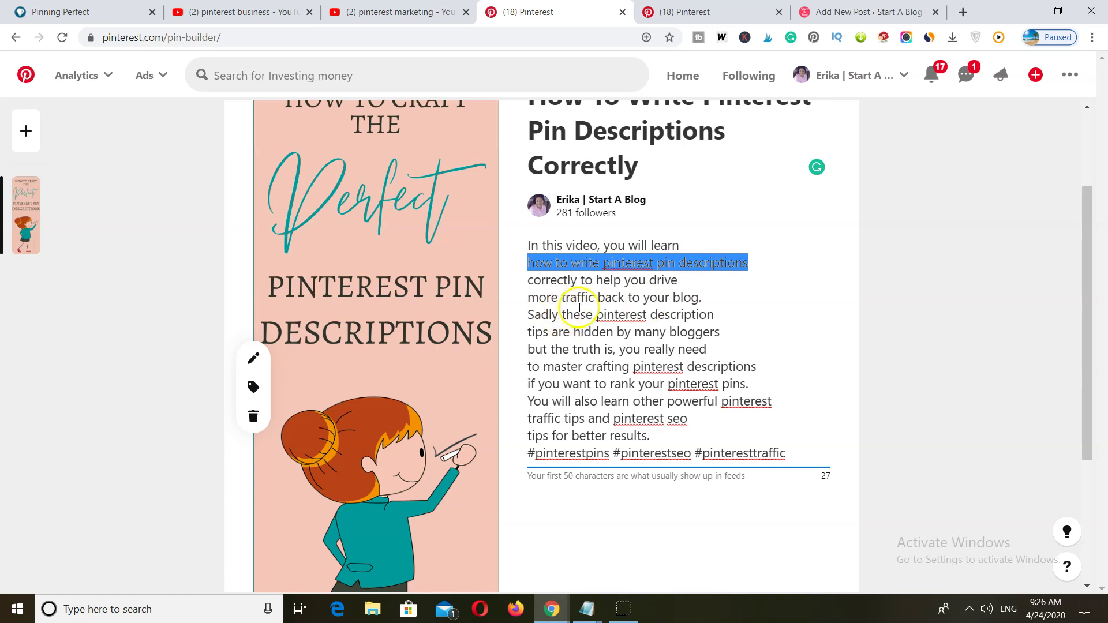
{"action": "left_click_drag", "start_coordinate": [596, 316], "coordinate": [567, 337]}
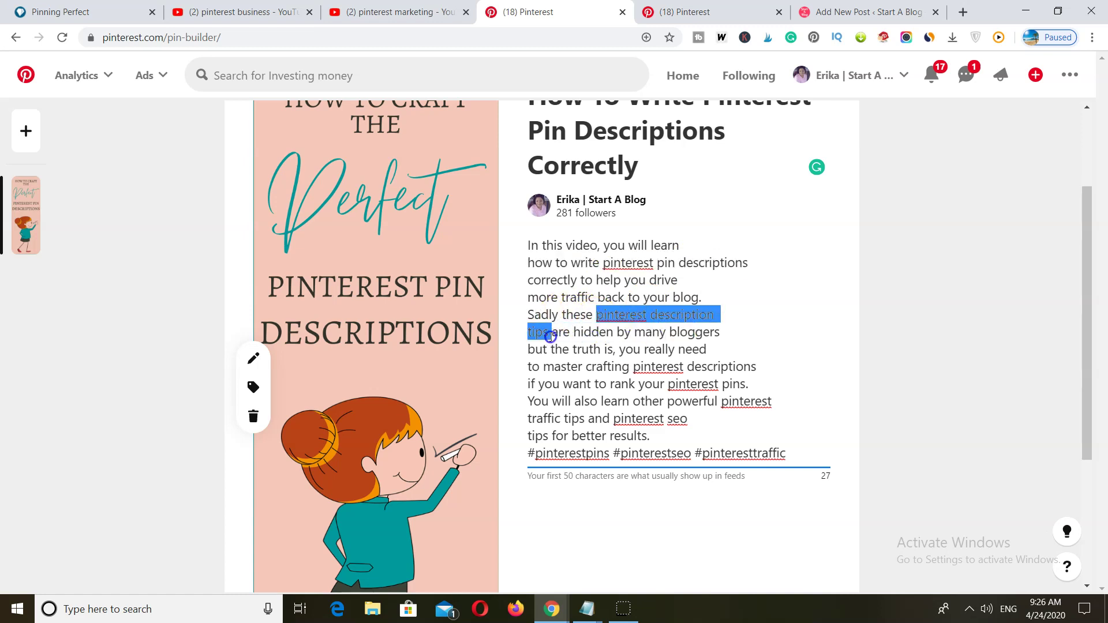
{"action": "scroll", "coordinate": [551, 337], "scroll_direction": "down", "scroll_amount": 1}
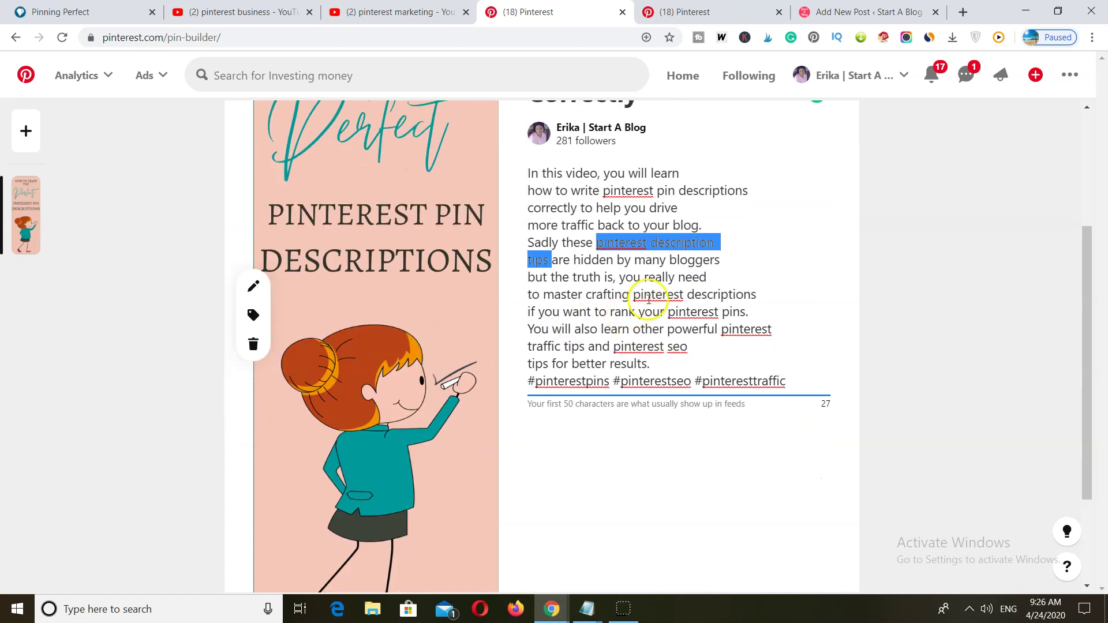
{"action": "left_click_drag", "start_coordinate": [634, 296], "coordinate": [743, 298]}
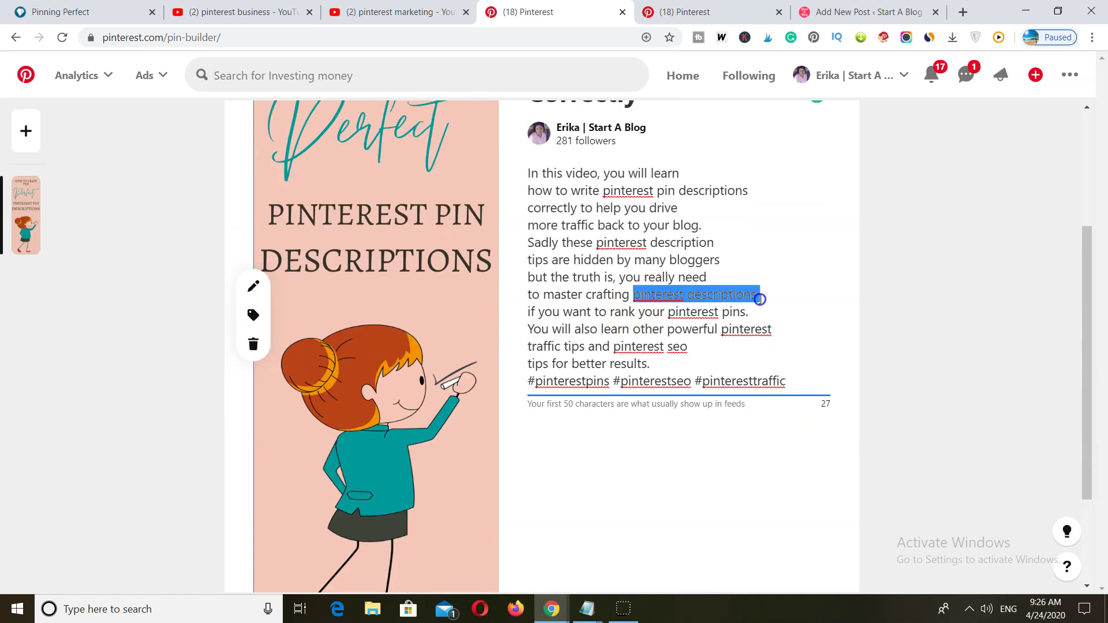
{"action": "scroll", "coordinate": [759, 299], "scroll_direction": "down", "scroll_amount": 2}
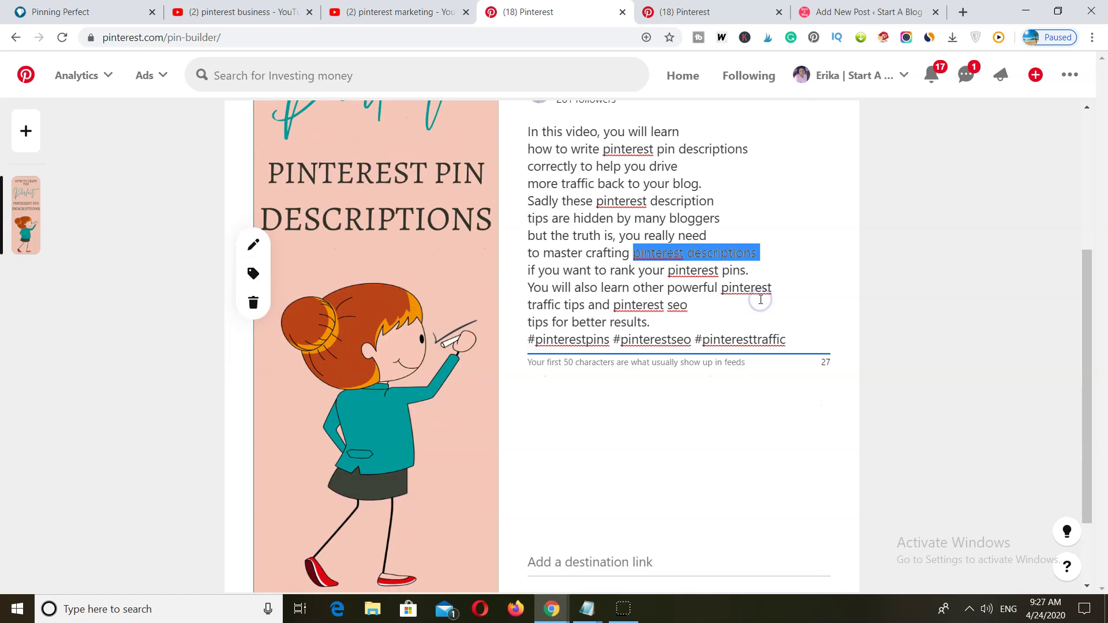
{"action": "left_click_drag", "start_coordinate": [668, 168], "coordinate": [688, 203]}
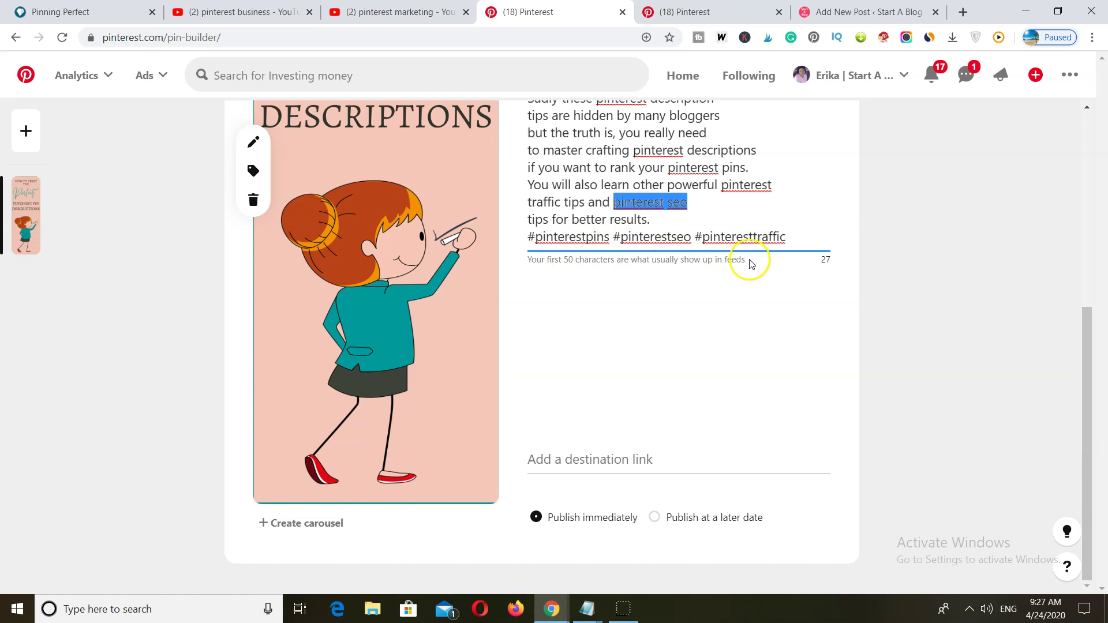
{"action": "scroll", "coordinate": [746, 259], "scroll_direction": "up", "scroll_amount": 4}
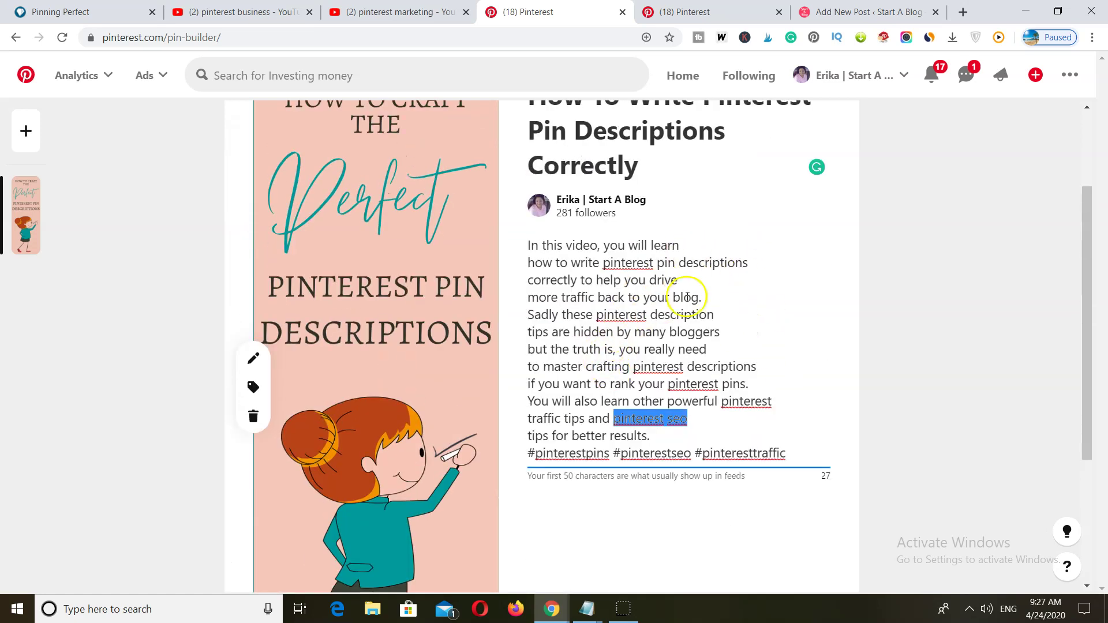
{"action": "left_click", "coordinate": [584, 609]}
{"action": "left_click", "coordinate": [544, 557]}
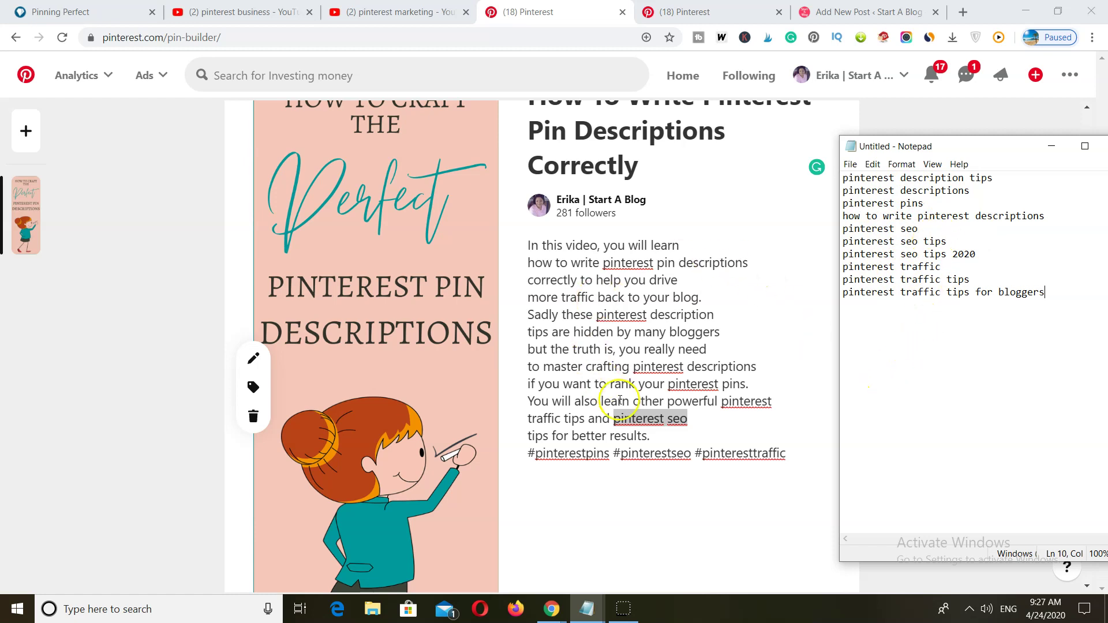
{"action": "left_click", "coordinate": [653, 437]}
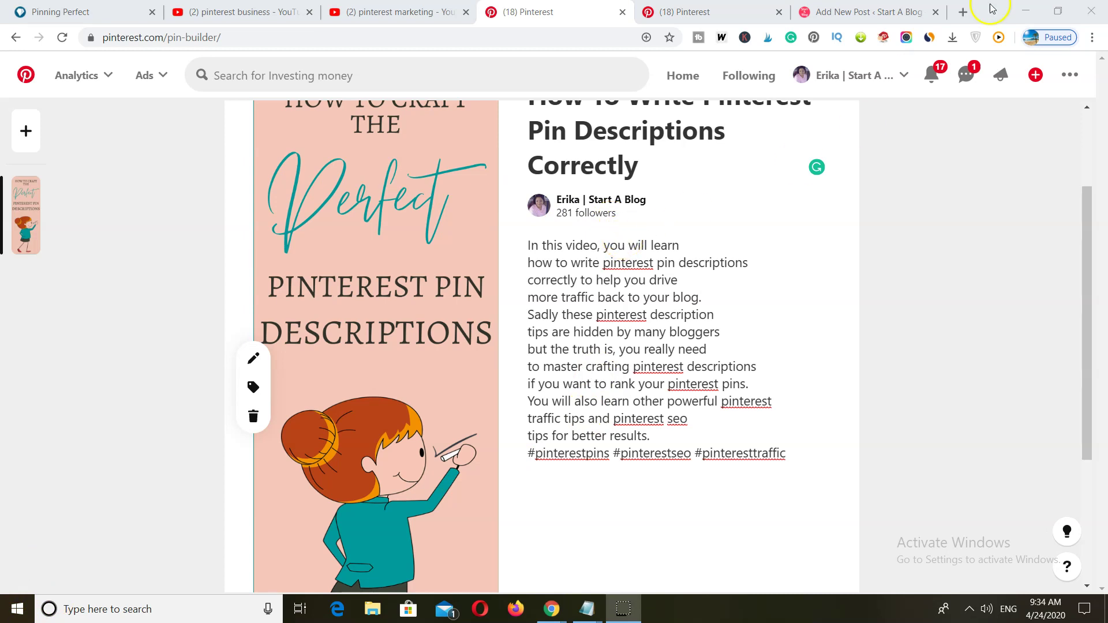
Step: Paste the pin description into the image's Description box, then close the Add Media dialog
{"action": "left_click", "coordinate": [864, 12]}
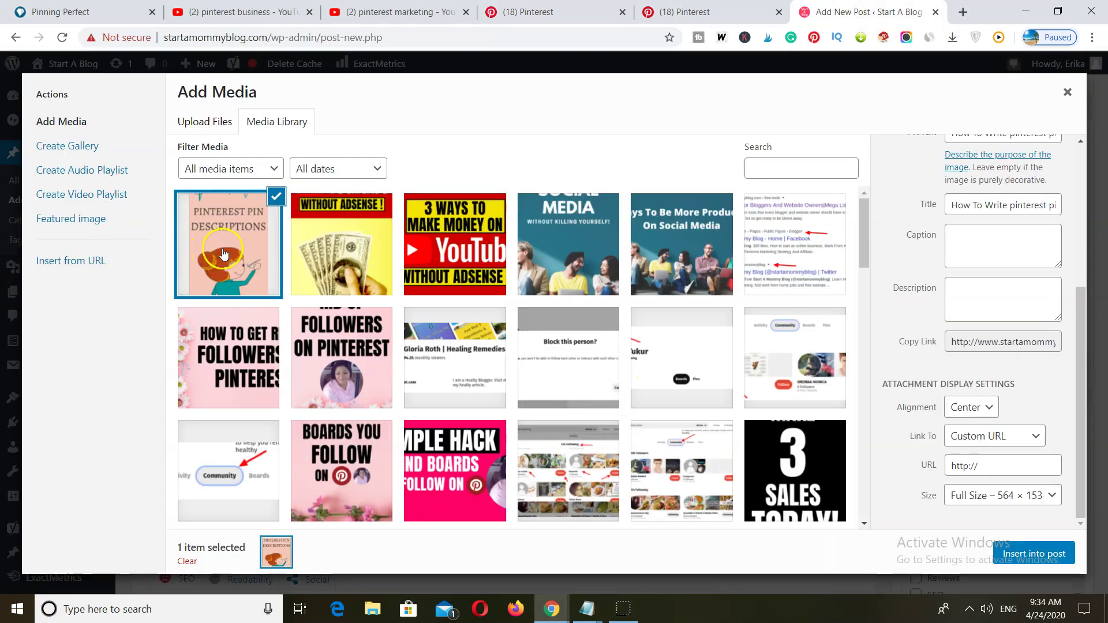
{"action": "left_click", "coordinate": [957, 291]}
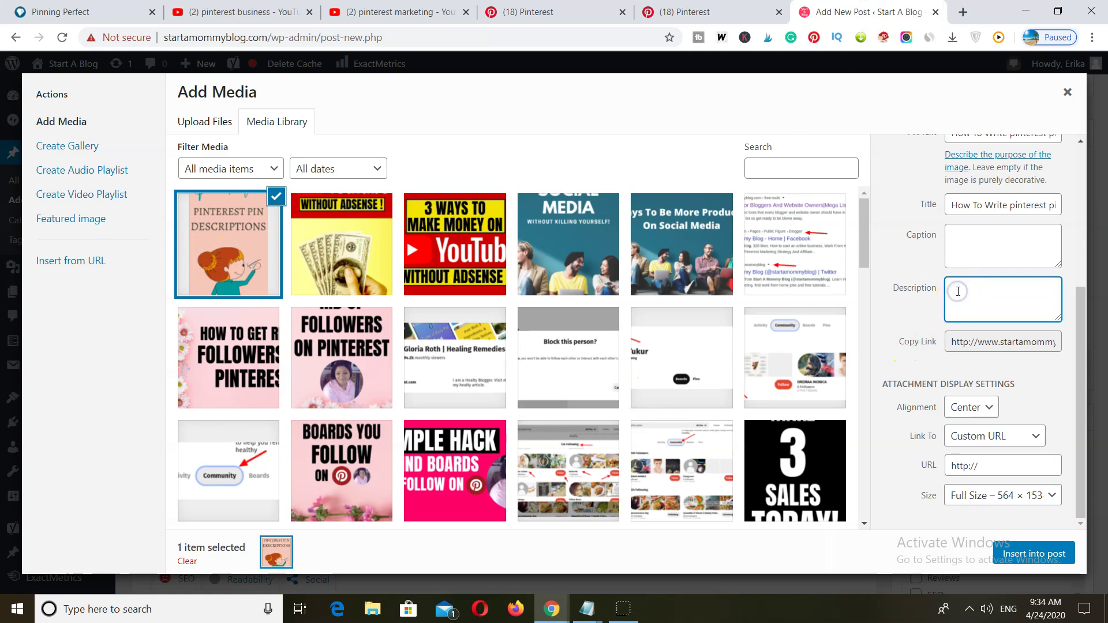
{"action": "right_click", "coordinate": [958, 291]}
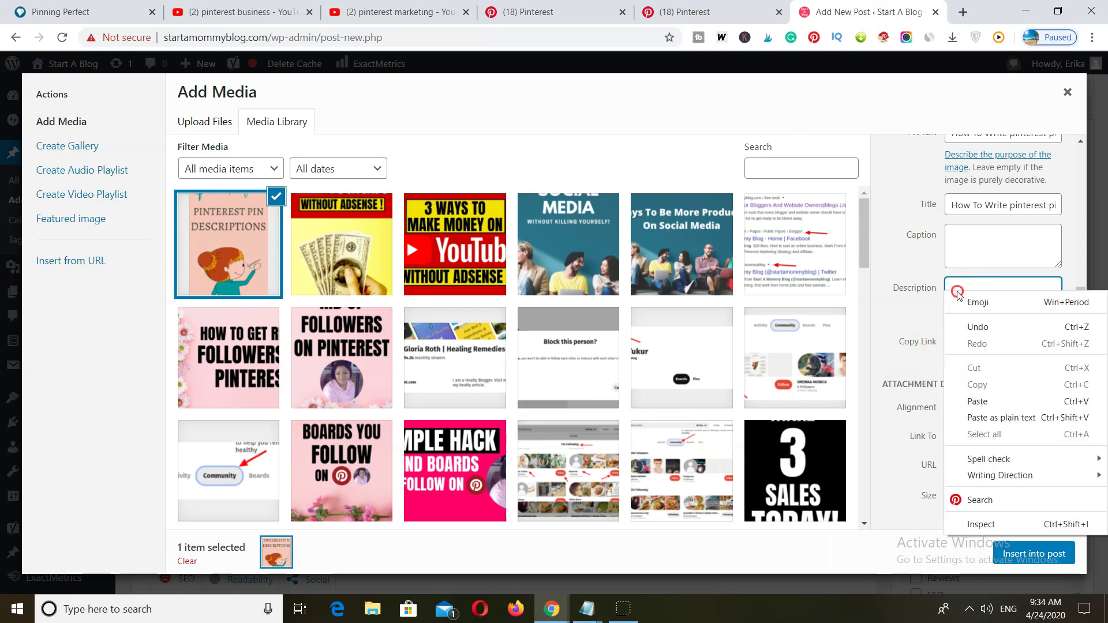
{"action": "left_click", "coordinate": [978, 402]}
{"action": "scroll", "coordinate": [1011, 314], "scroll_direction": "up", "scroll_amount": 3}
{"action": "scroll", "coordinate": [1011, 315], "scroll_direction": "up", "scroll_amount": 1}
{"action": "scroll", "coordinate": [1011, 314], "scroll_direction": "up", "scroll_amount": 1}
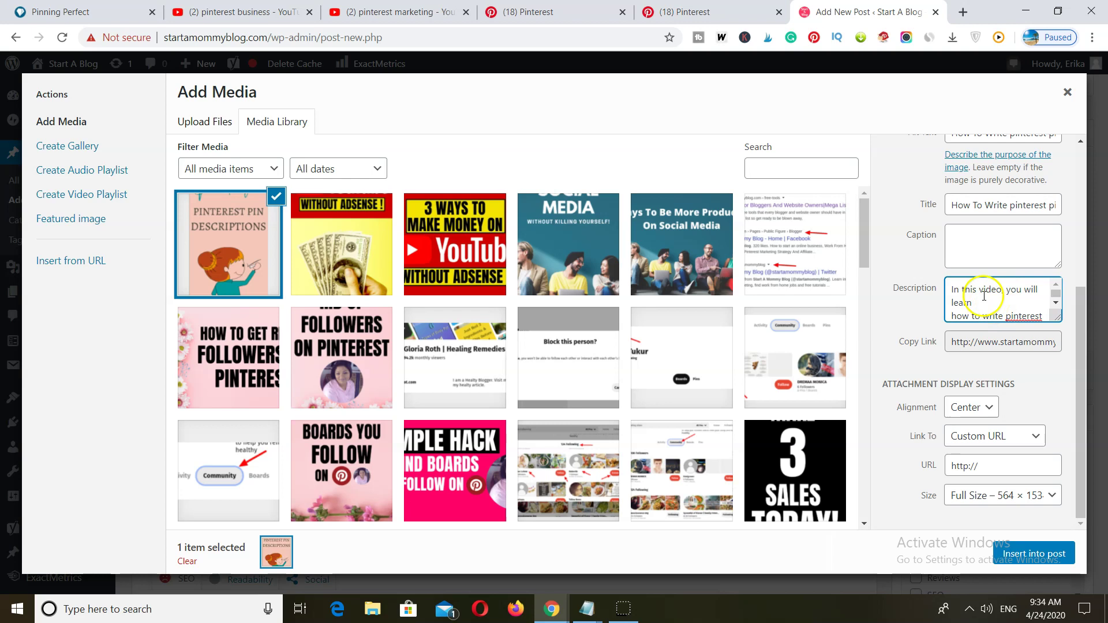
{"action": "left_click", "coordinate": [1068, 93]}
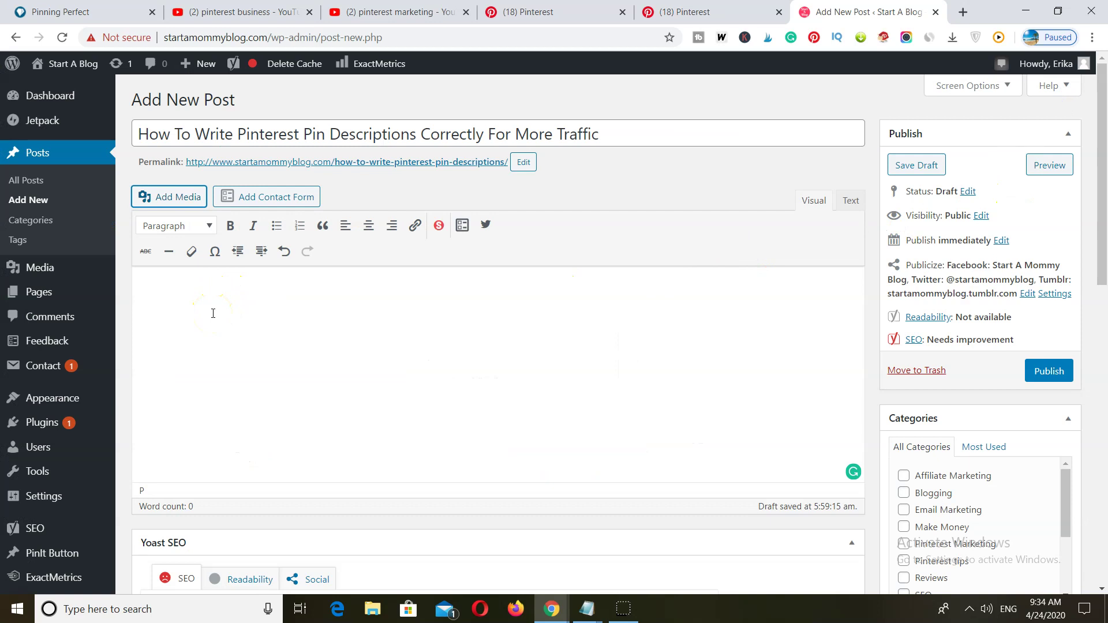
Step: Paste the pin description into the empty Visual editor and review the Yoast SEO preview
{"action": "left_click", "coordinate": [192, 289]}
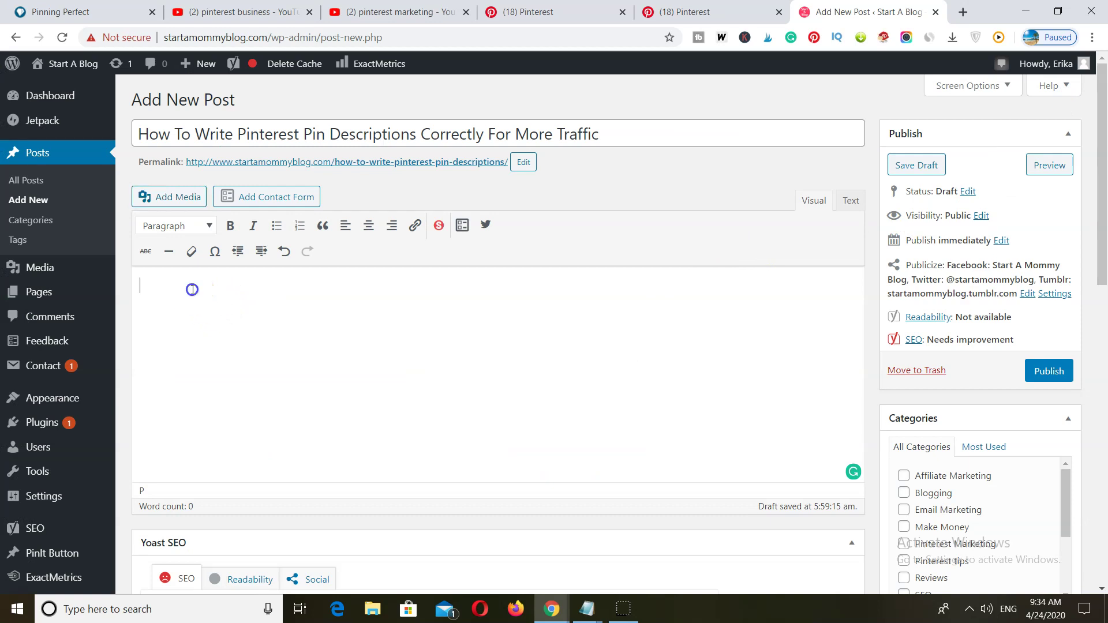
{"action": "right_click", "coordinate": [171, 286]}
{"action": "left_click", "coordinate": [222, 388]}
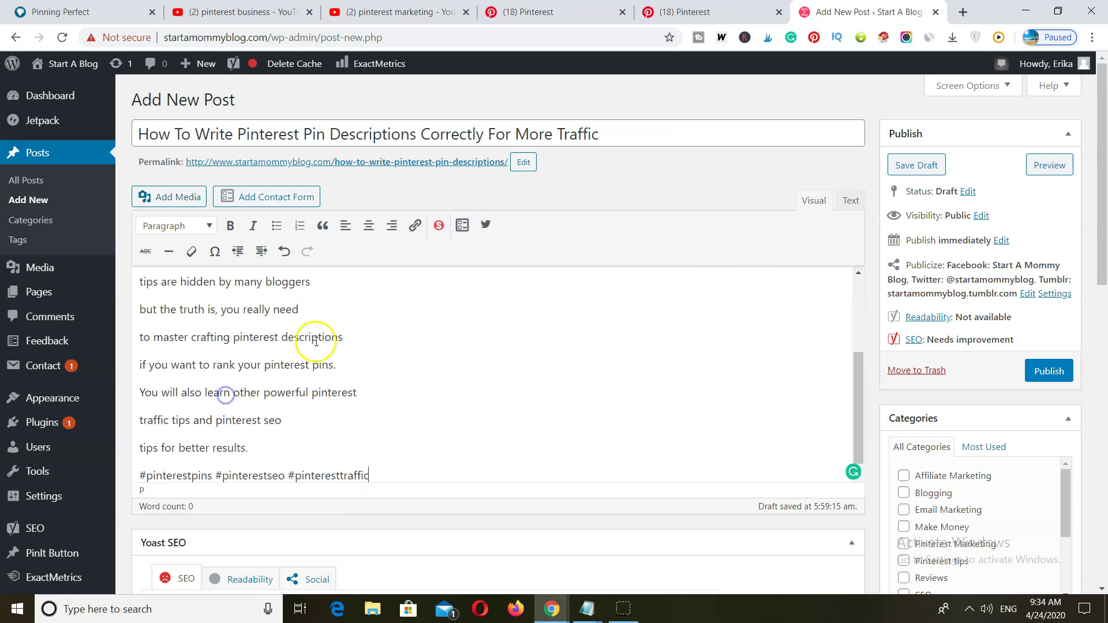
{"action": "scroll", "coordinate": [283, 404], "scroll_direction": "up", "scroll_amount": 3}
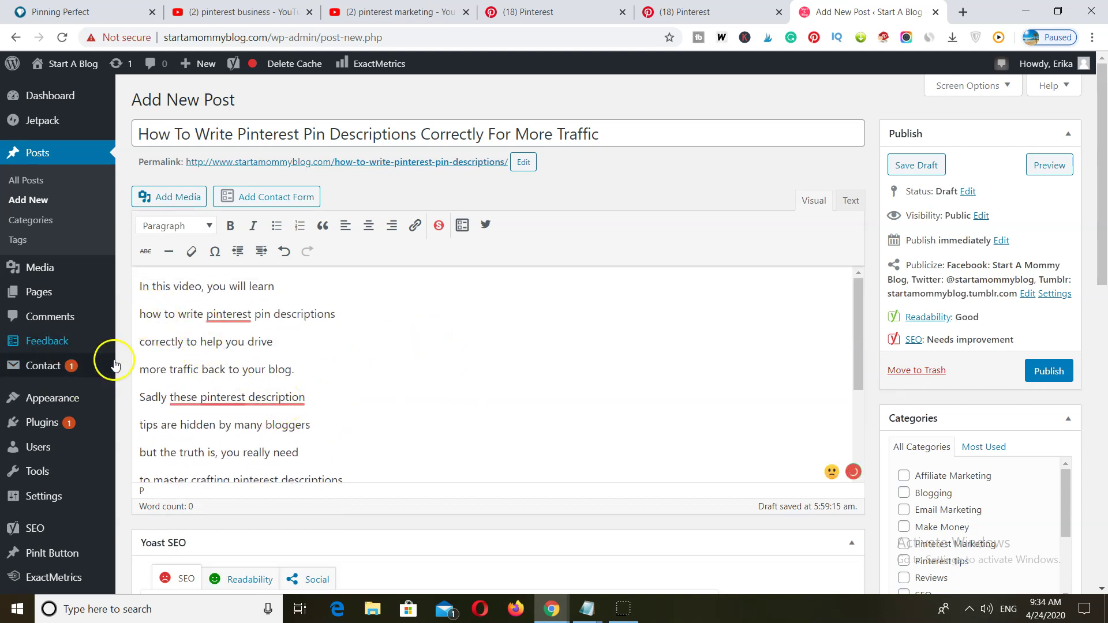
{"action": "scroll", "coordinate": [231, 415], "scroll_direction": "down", "scroll_amount": 3}
{"action": "scroll", "coordinate": [502, 521], "scroll_direction": "down", "scroll_amount": 5}
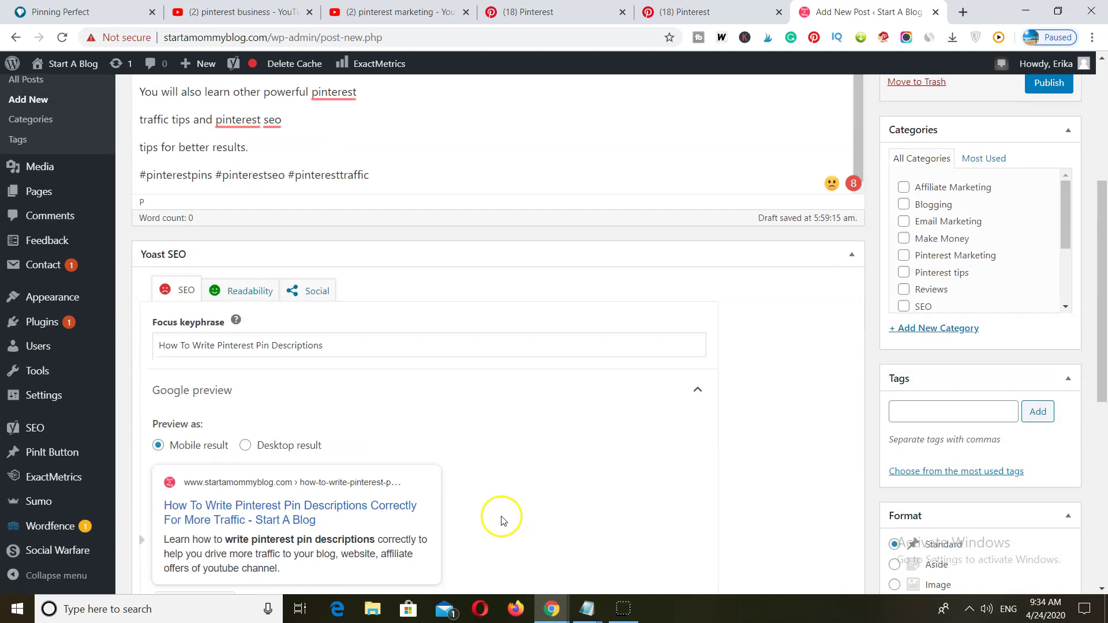
{"action": "scroll", "coordinate": [502, 521], "scroll_direction": "down", "scroll_amount": 3}
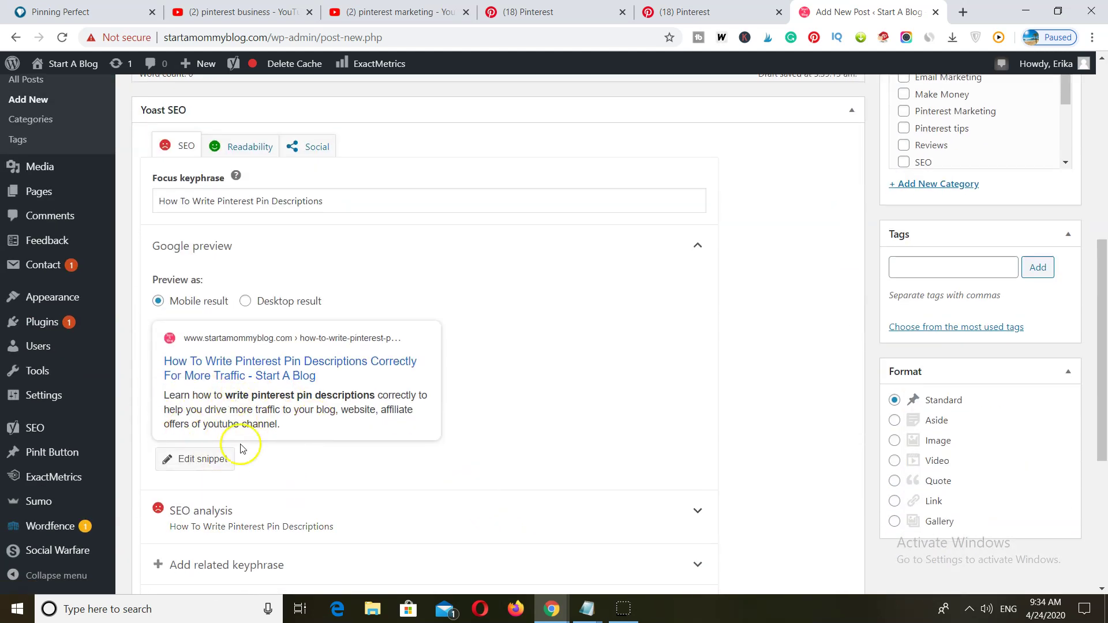
{"action": "scroll", "coordinate": [354, 447], "scroll_direction": "up", "scroll_amount": 10}
{"action": "scroll", "coordinate": [231, 390], "scroll_direction": "down", "scroll_amount": 2}
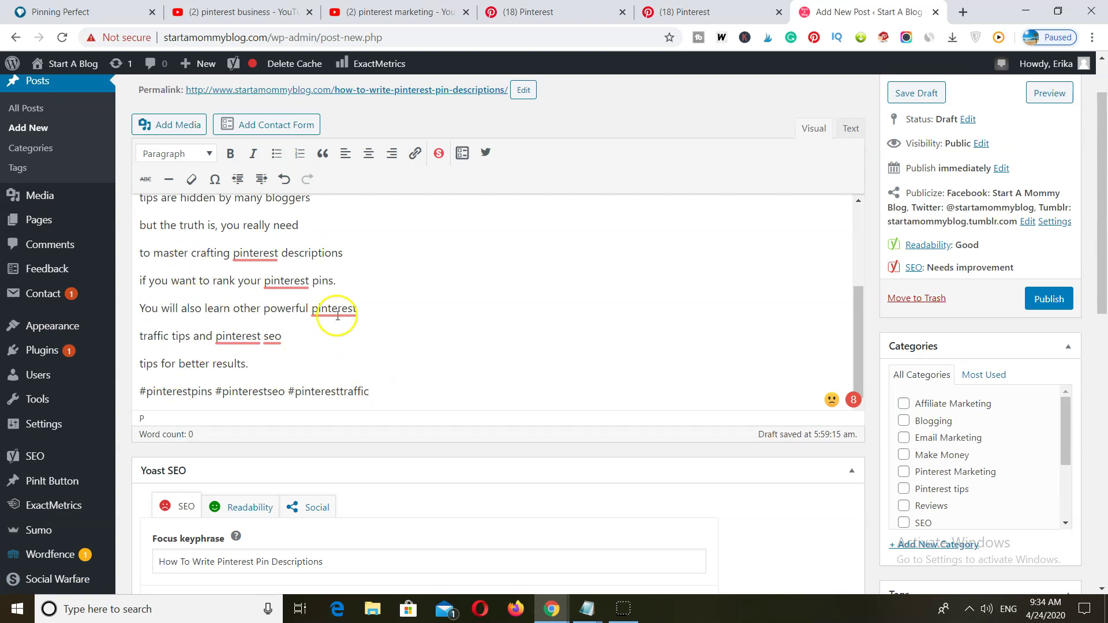
{"action": "scroll", "coordinate": [300, 365], "scroll_direction": "up", "scroll_amount": 3}
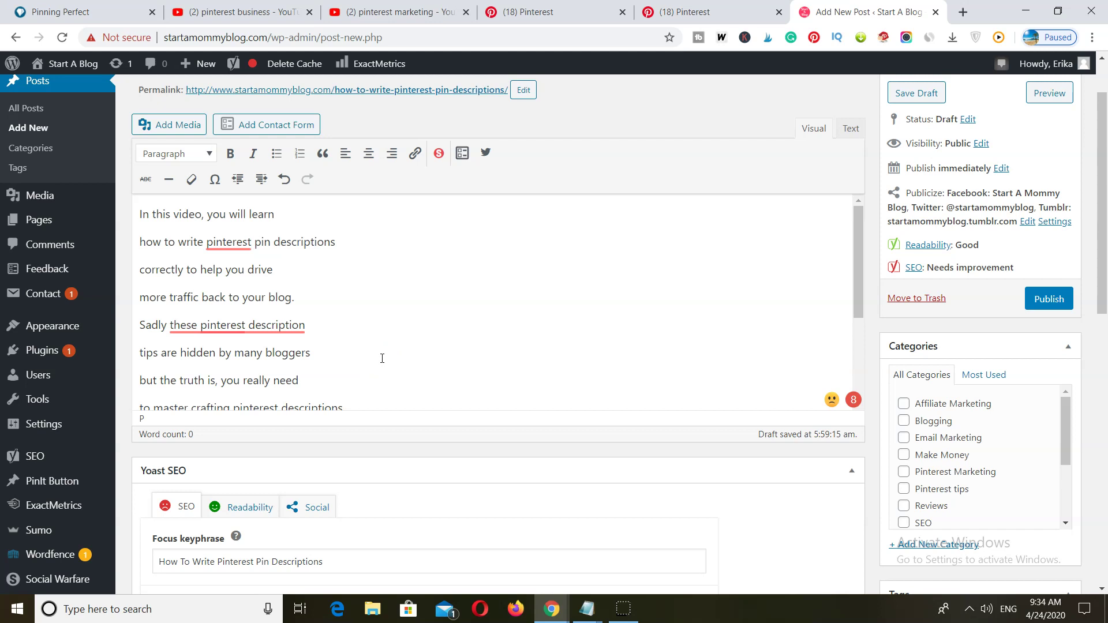
{"action": "scroll", "coordinate": [382, 358], "scroll_direction": "down", "scroll_amount": 5}
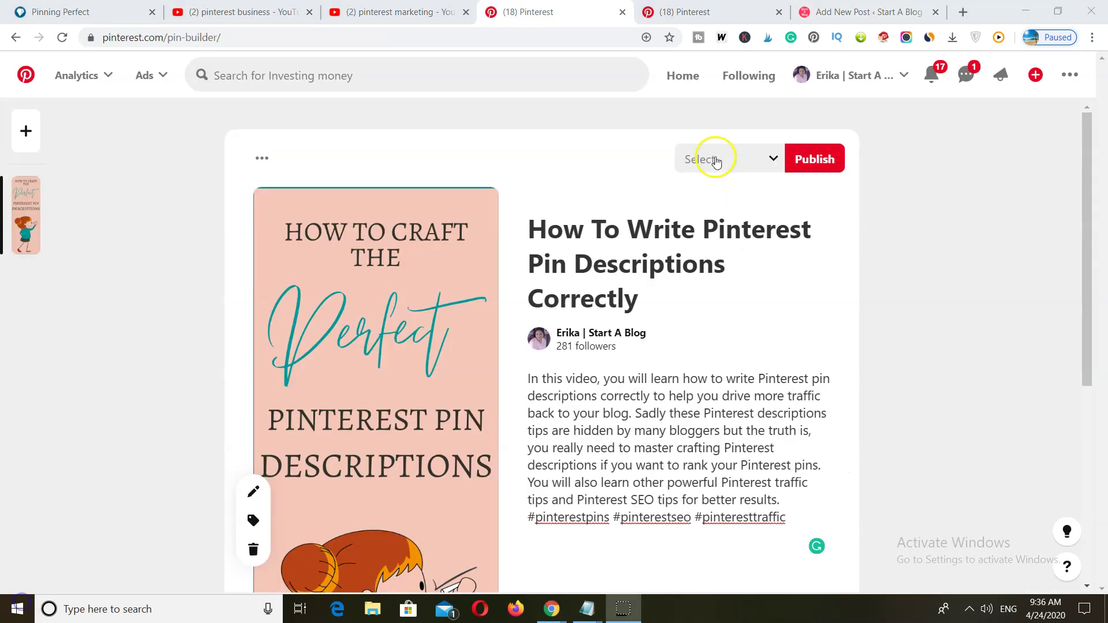
{"action": "left_click", "coordinate": [736, 160]}
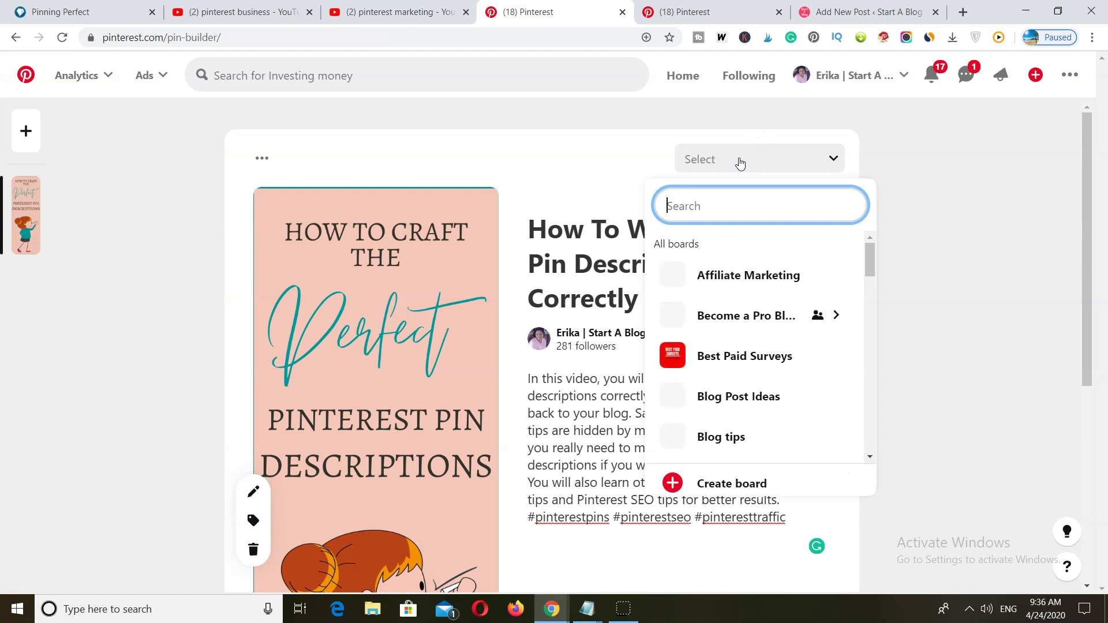
{"action": "left_click", "coordinate": [740, 162]}
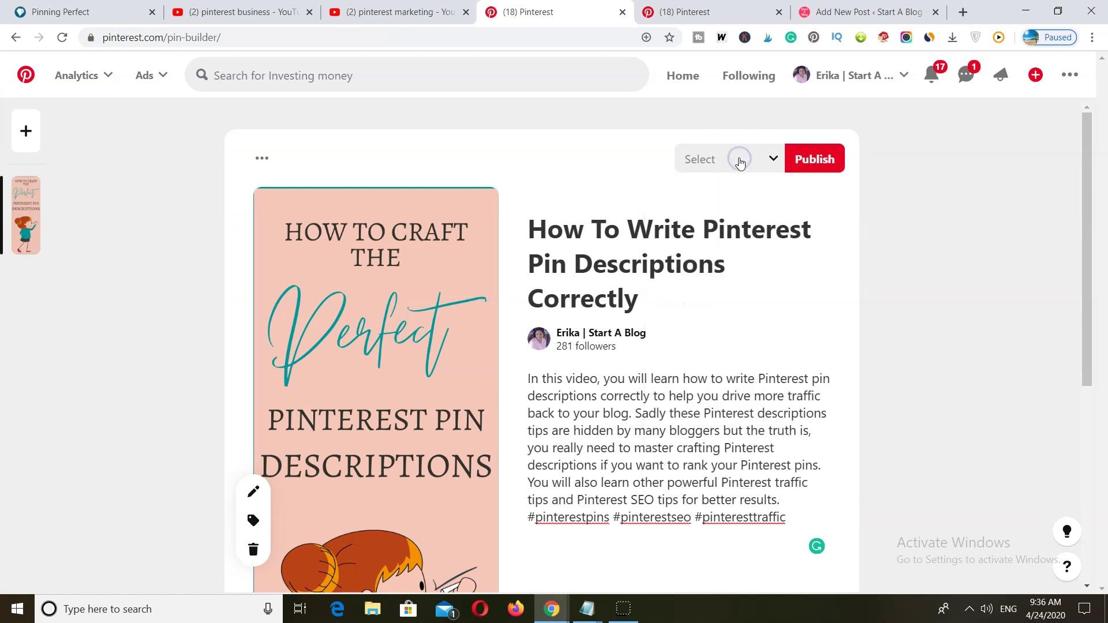
{"action": "left_click", "coordinate": [740, 162]}
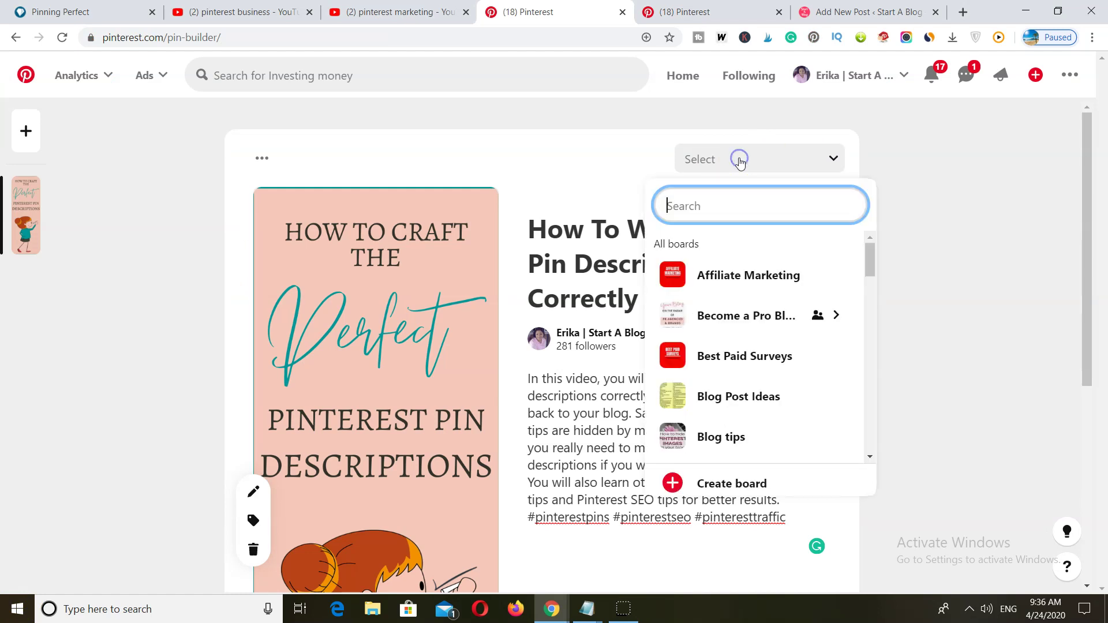
{"action": "left_click", "coordinate": [871, 264]}
{"action": "left_click_drag", "start_coordinate": [872, 292], "coordinate": [876, 379]}
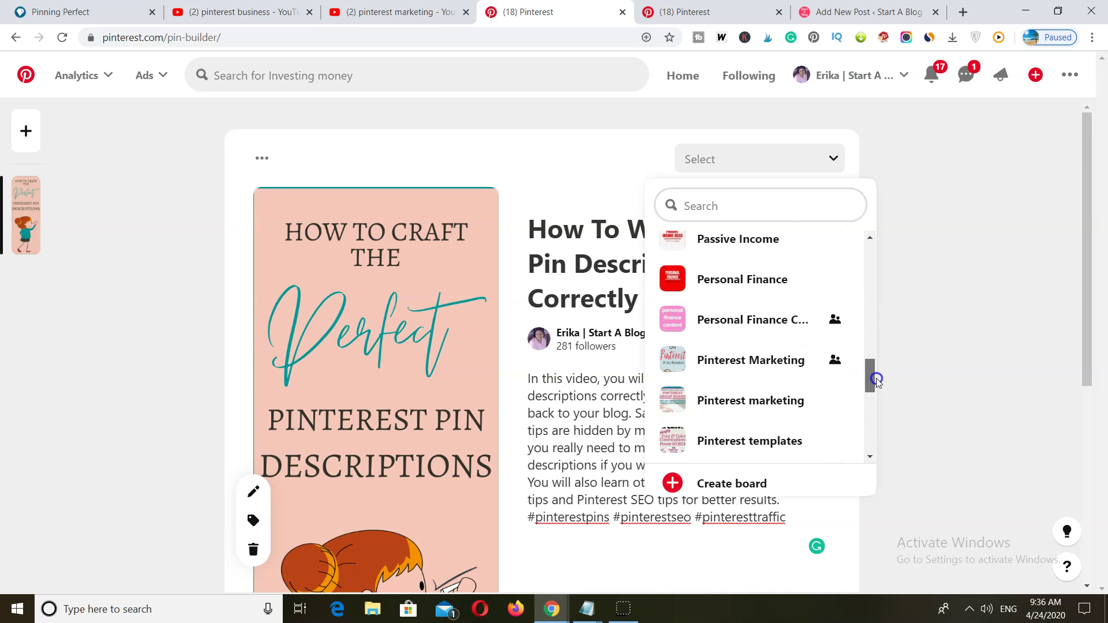
{"action": "left_click_drag", "start_coordinate": [876, 379], "coordinate": [873, 400]}
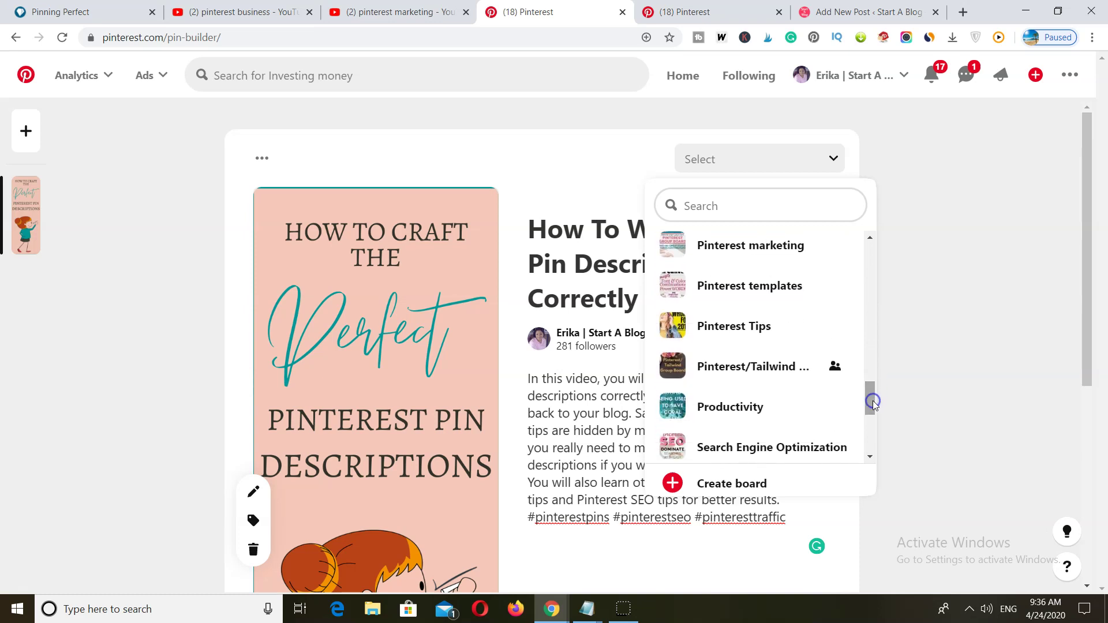
{"action": "mouse_move", "coordinate": [779, 341]}
{"action": "left_click_drag", "start_coordinate": [874, 400], "coordinate": [867, 257]}
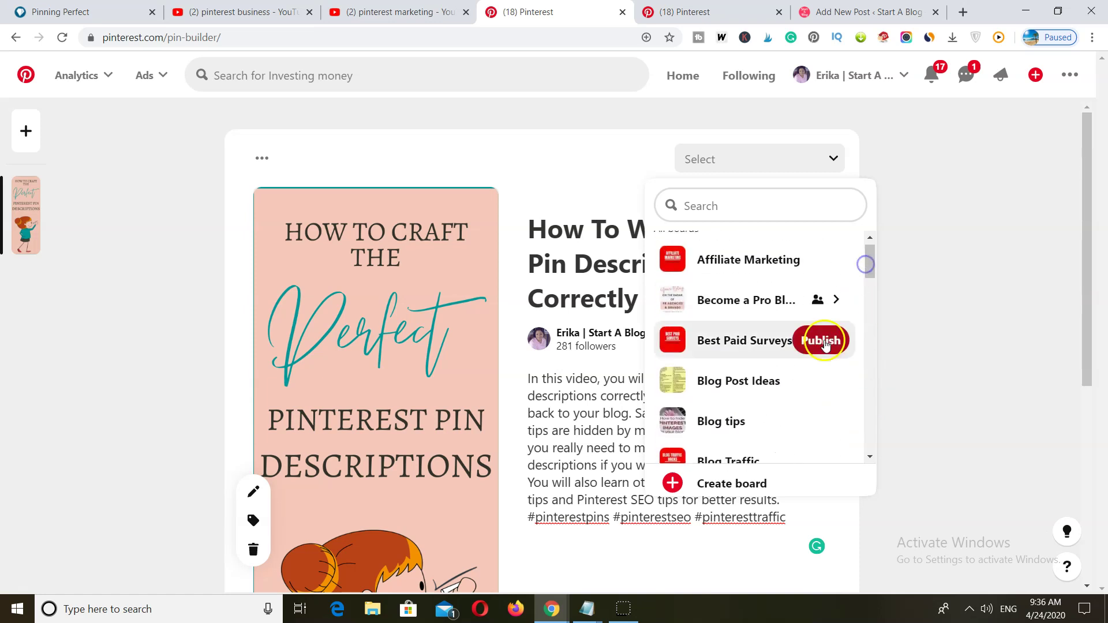
{"action": "left_click", "coordinate": [806, 157]}
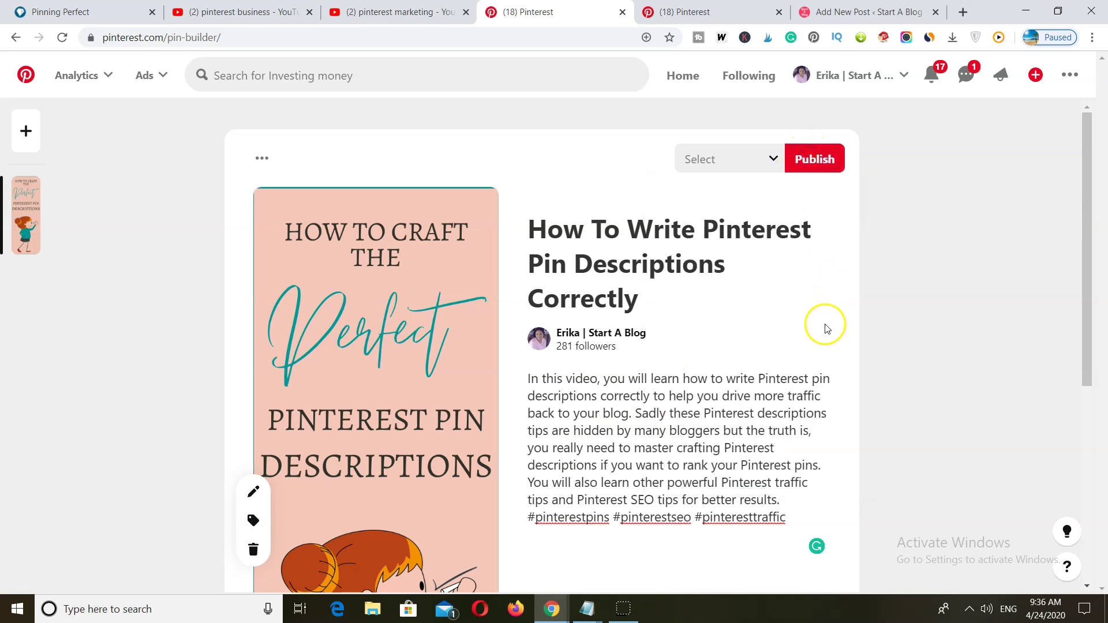
{"action": "scroll", "coordinate": [825, 323], "scroll_direction": "down", "scroll_amount": 2}
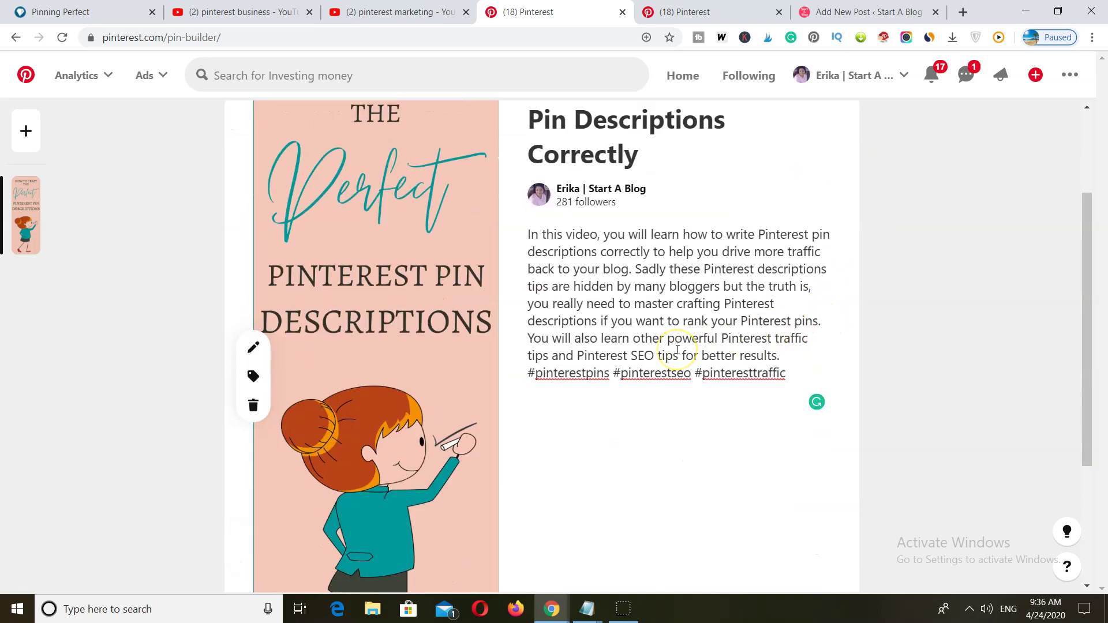